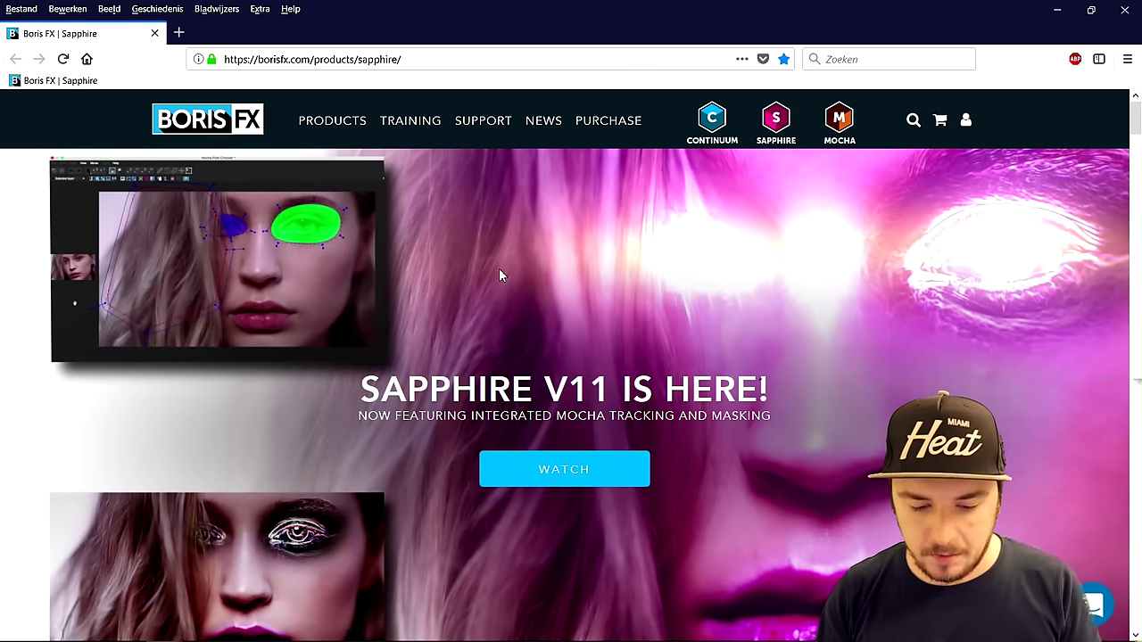
# Go from the Sapphire store page to the FREE TRIAL Downloads page filtered to Sapphire
pyautogui.scroll(-5, 541, 272)
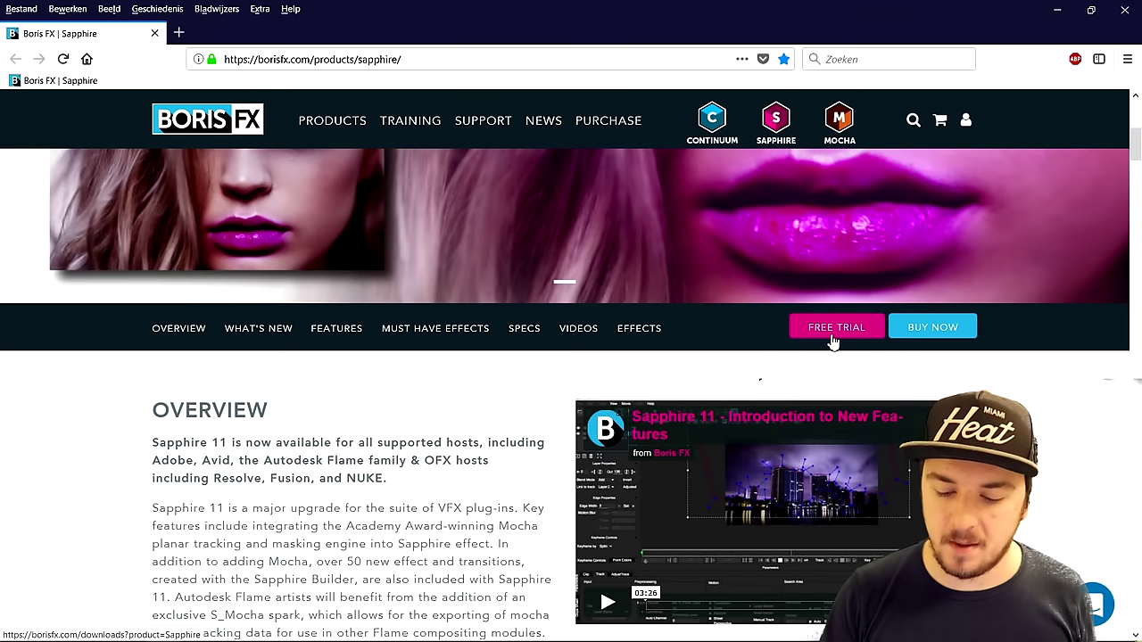
pyautogui.click(701, 310)
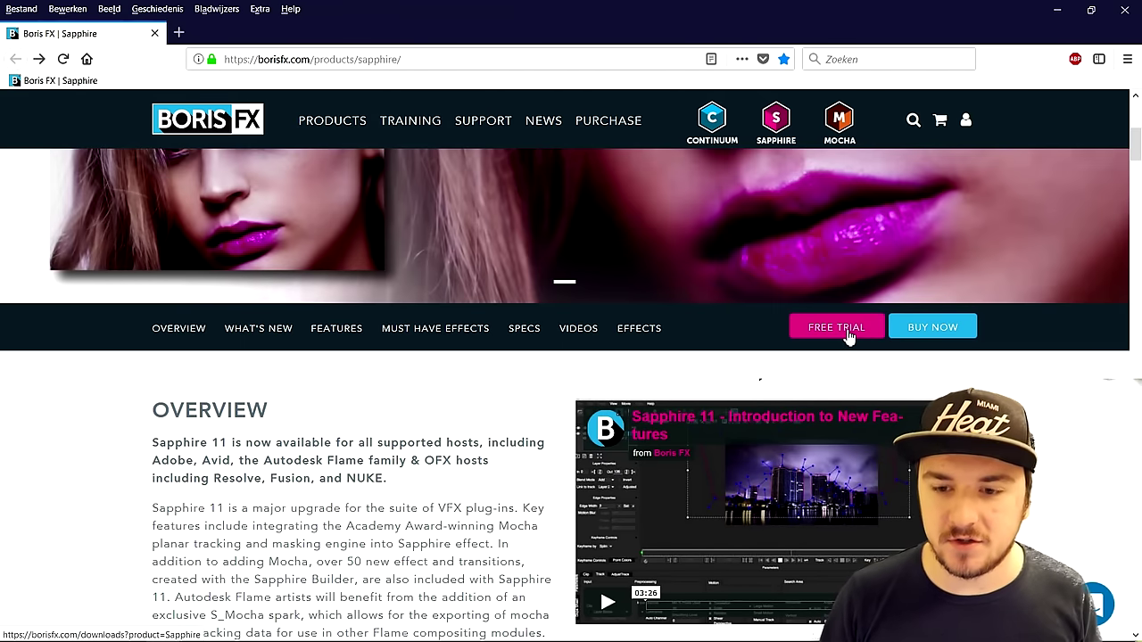
pyautogui.click(848, 334)
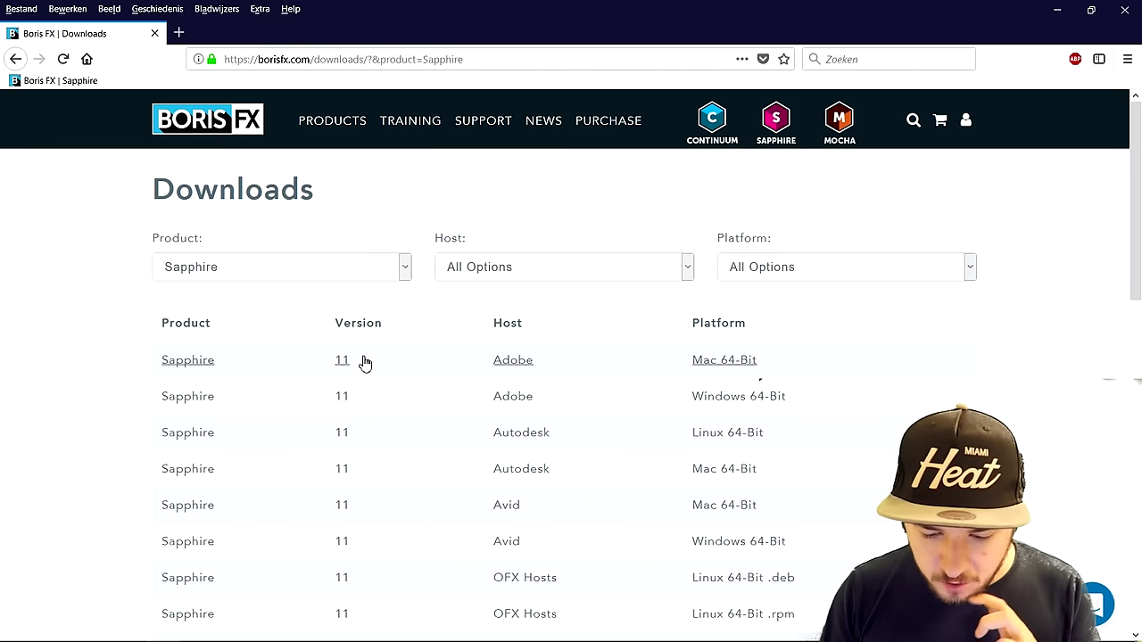
# Choose the Sapphire 11 Adobe Windows 64-Bit build to reach its login/download page
pyautogui.scroll(-2, 372, 357)
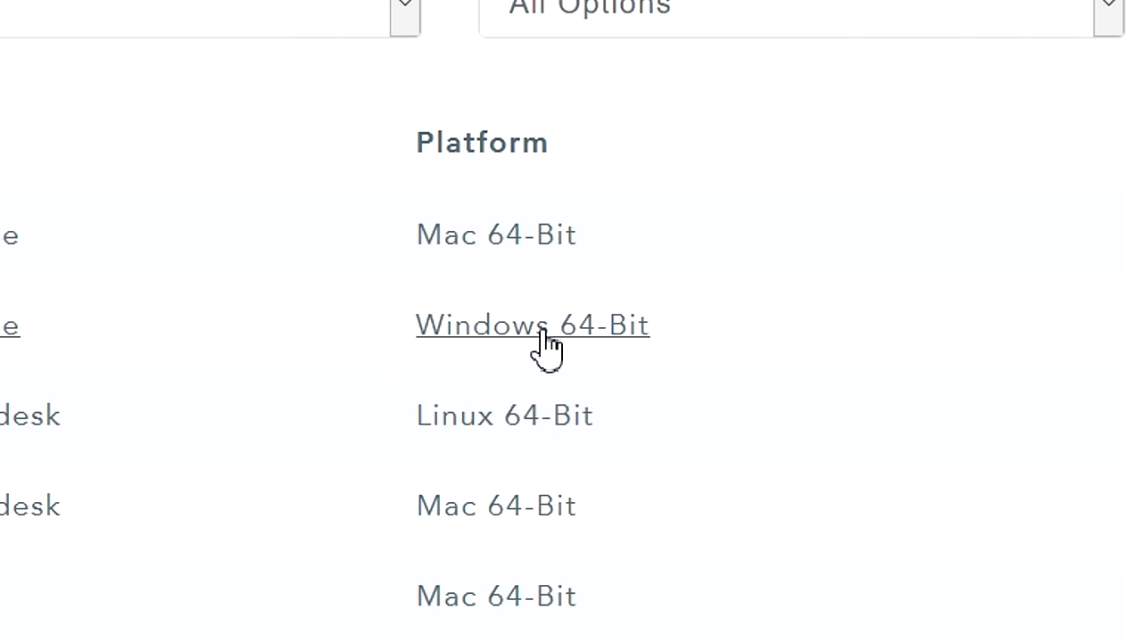
pyautogui.click(547, 344)
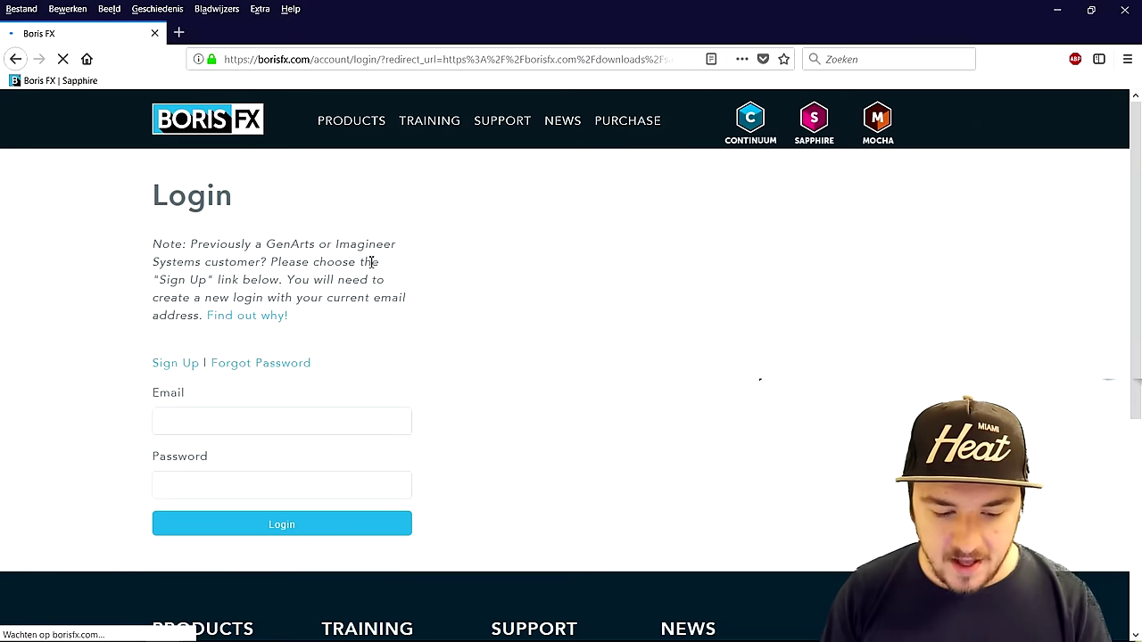
pyautogui.scroll(-2, 375, 268)
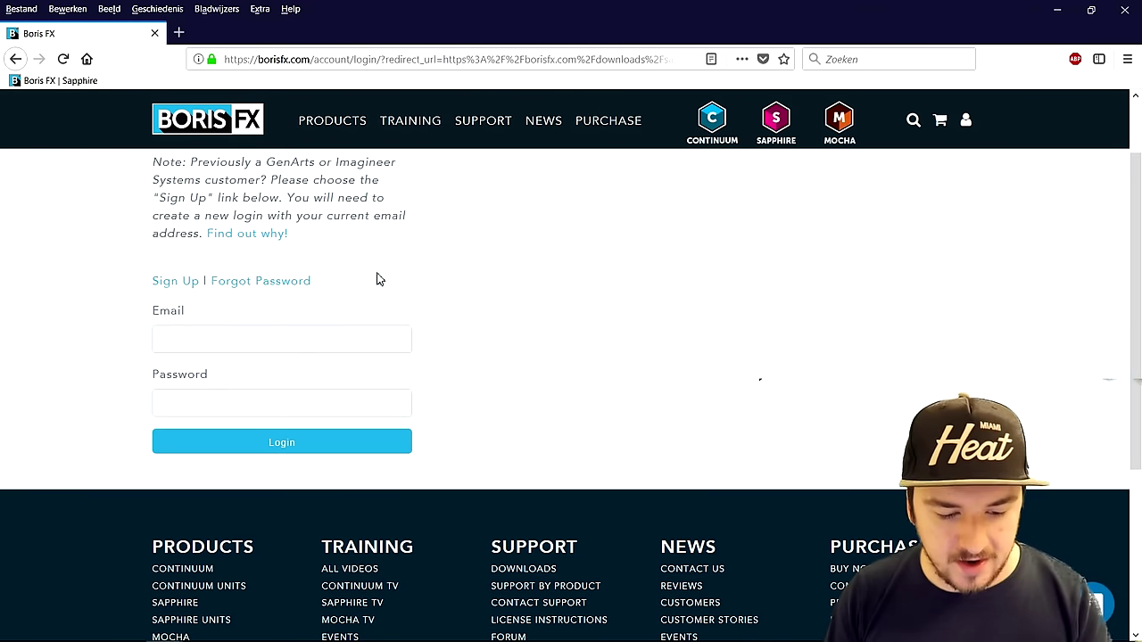
pyautogui.scroll(2, 377, 275)
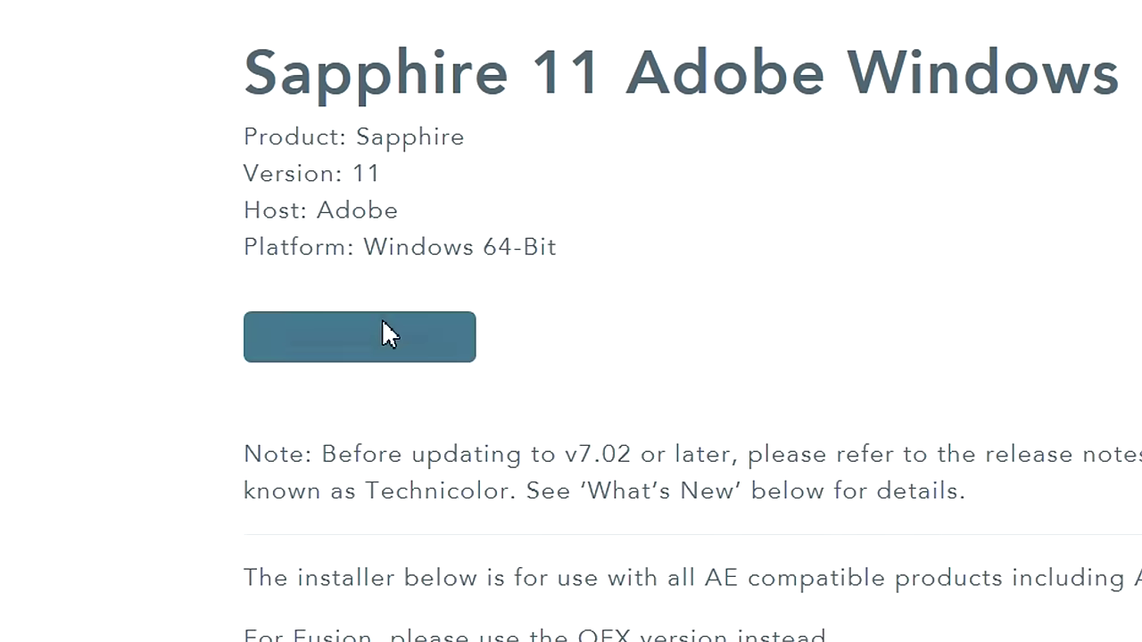
# Start the trial download and save sapphire-ae-install-11.0.exe to disk
pyautogui.click(383, 325)
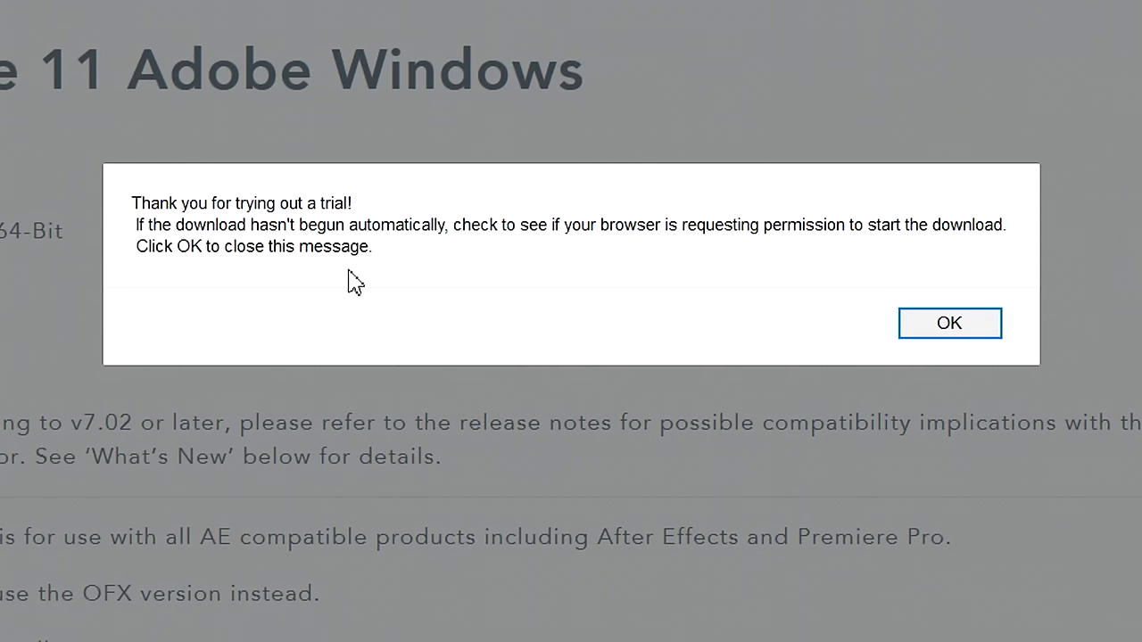
pyautogui.click(924, 323)
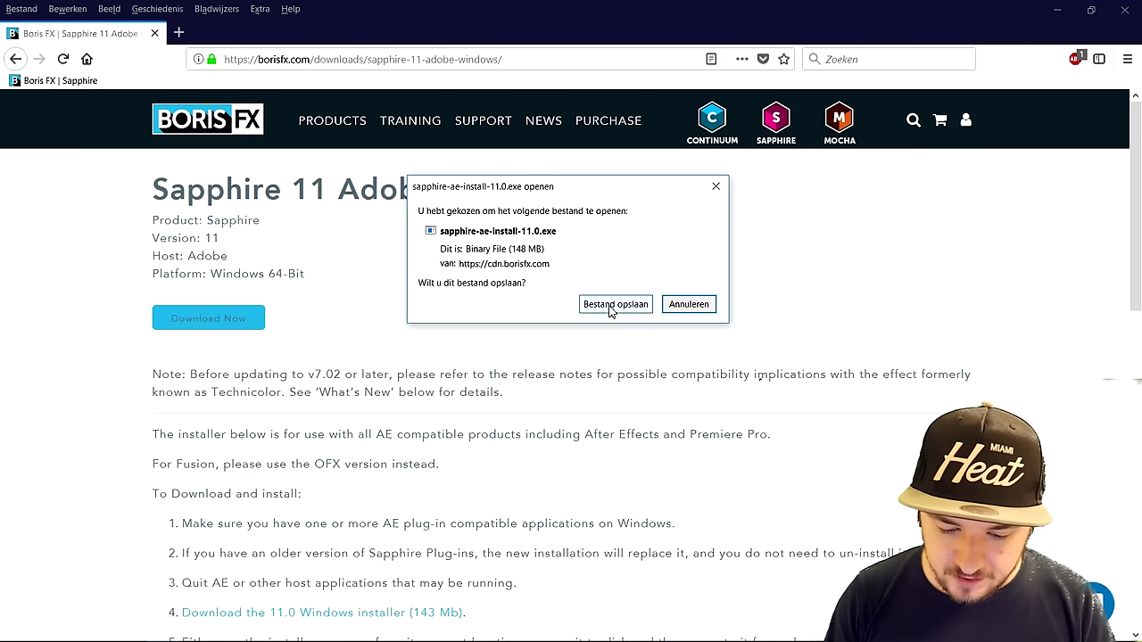
pyautogui.click(614, 304)
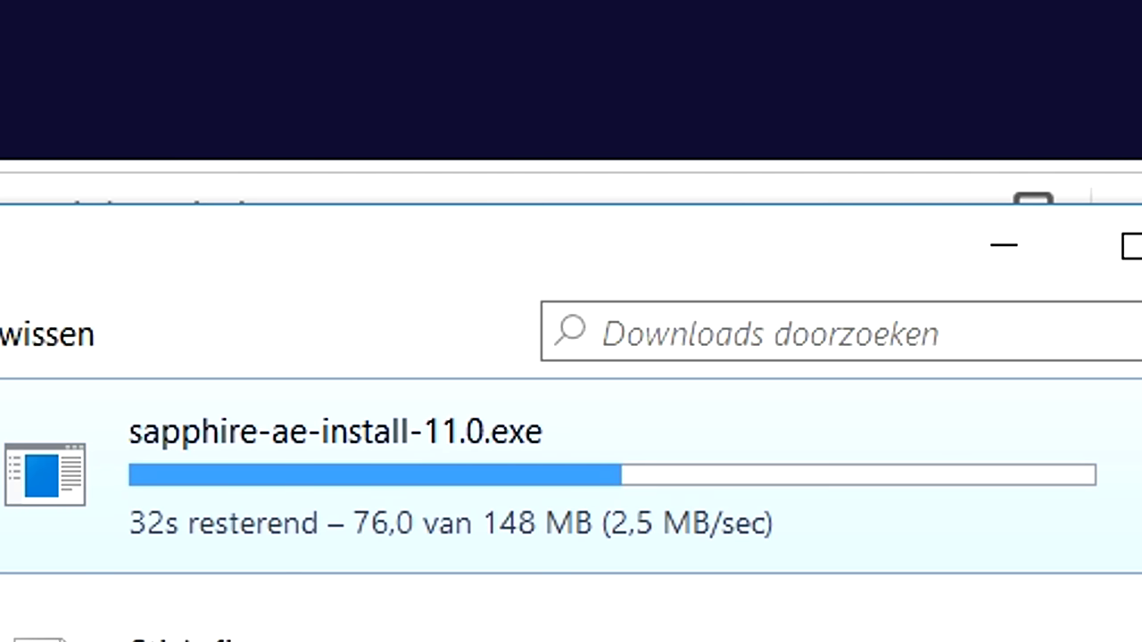
# Close Firefox's downloads panel and read through the Sapphire install instructions
pyautogui.press('Escape')
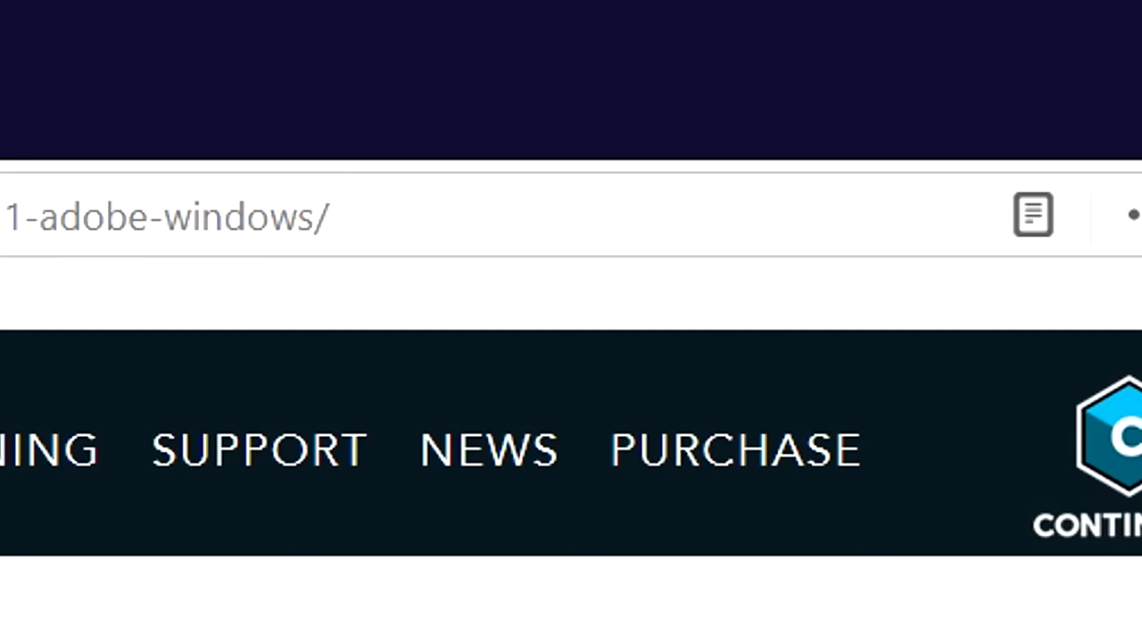
pyautogui.scroll(-2, 77, 409)
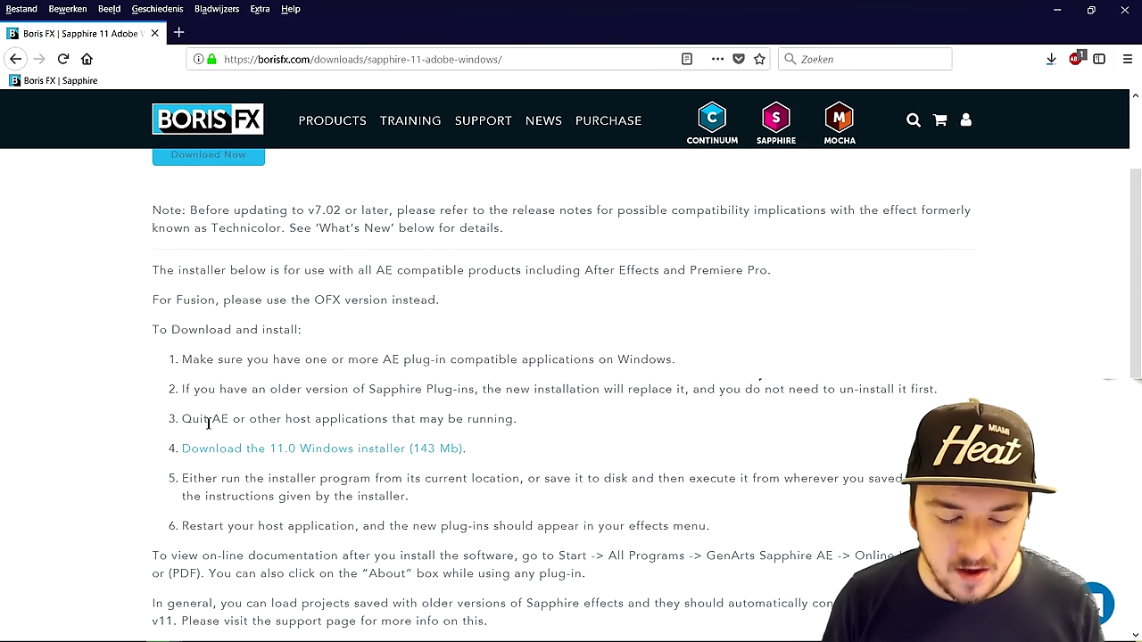
pyautogui.scroll(-2, 208, 424)
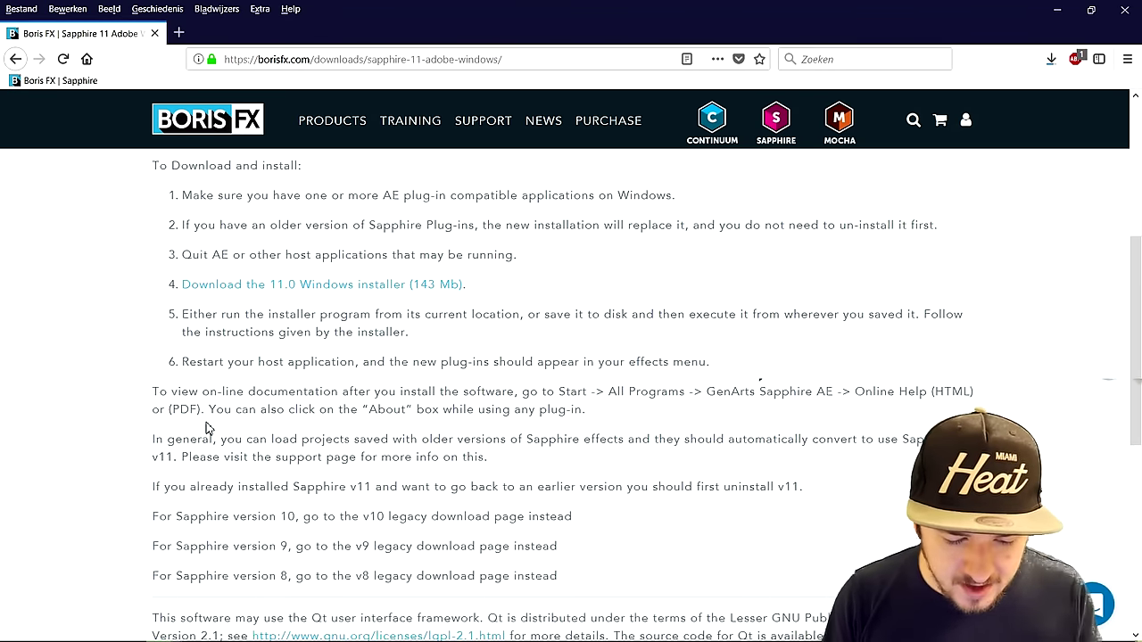
pyautogui.scroll(-2, 205, 428)
pyautogui.scroll(6, 205, 428)
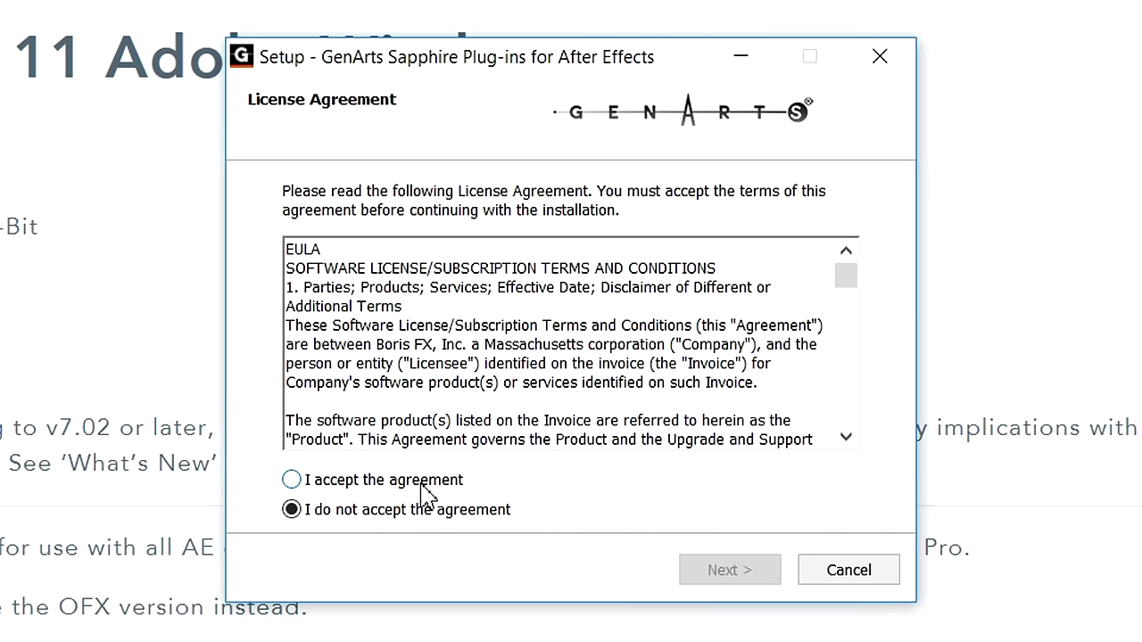
# Accept the licence and keep the default C:\Program Files\GenArts\SapphireAE destination through to Ready to Install
pyautogui.click(423, 487)
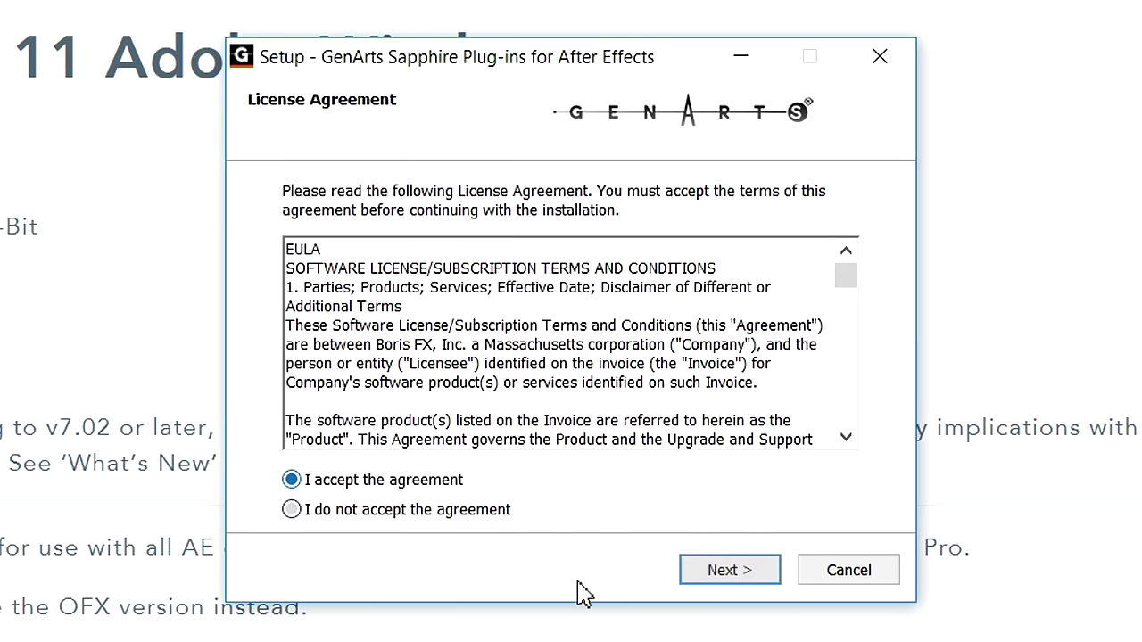
pyautogui.click(694, 574)
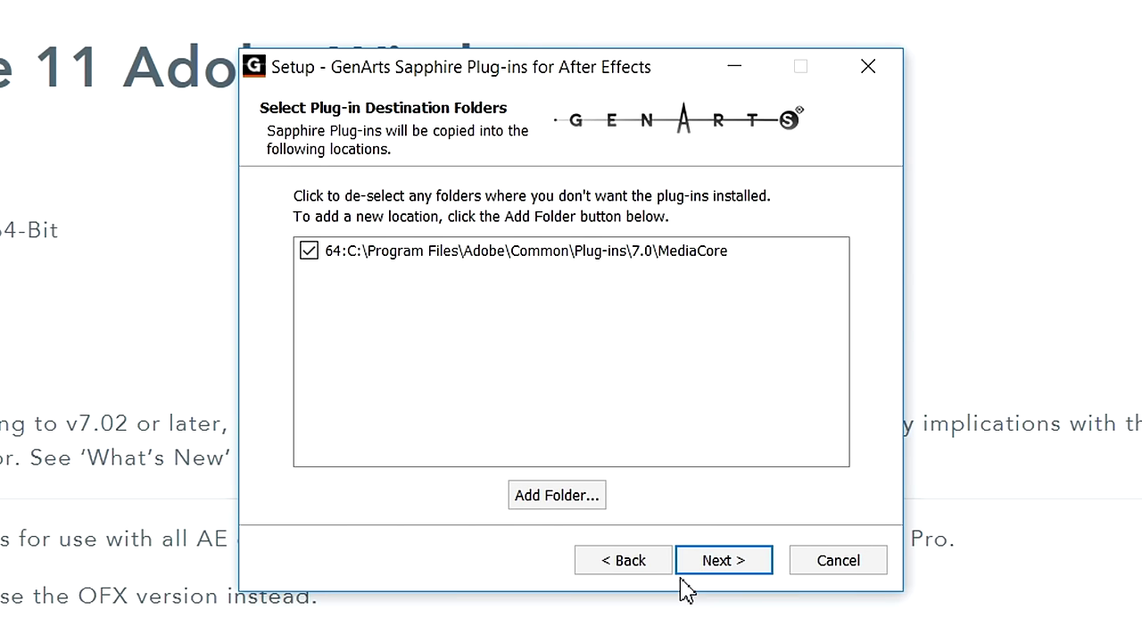
pyautogui.click(711, 571)
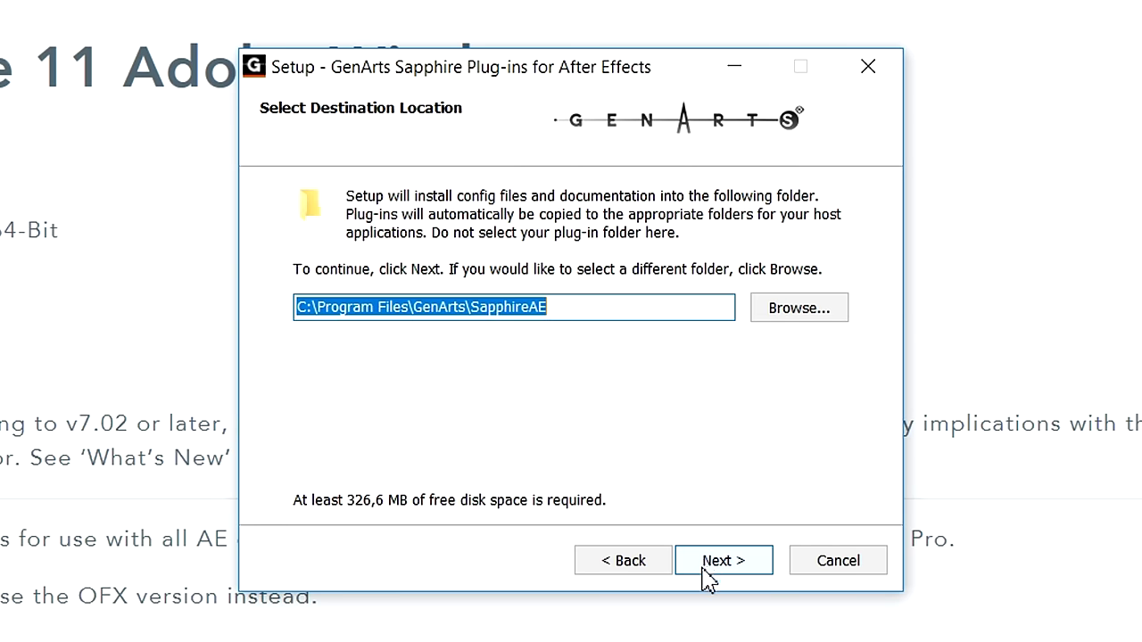
pyautogui.click(714, 565)
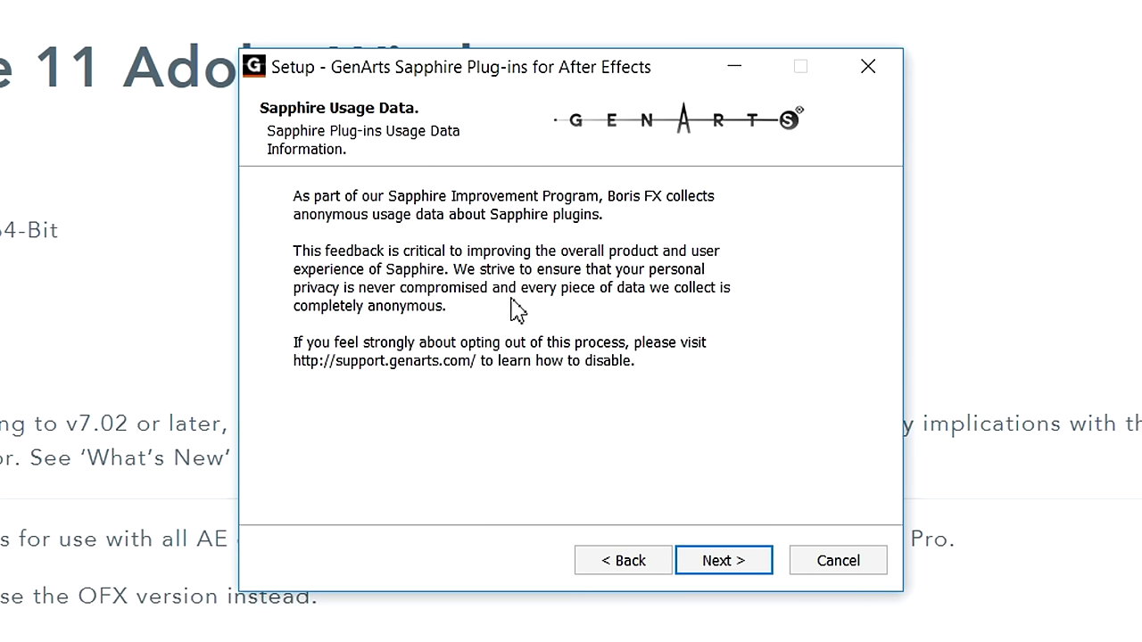
pyautogui.click(730, 564)
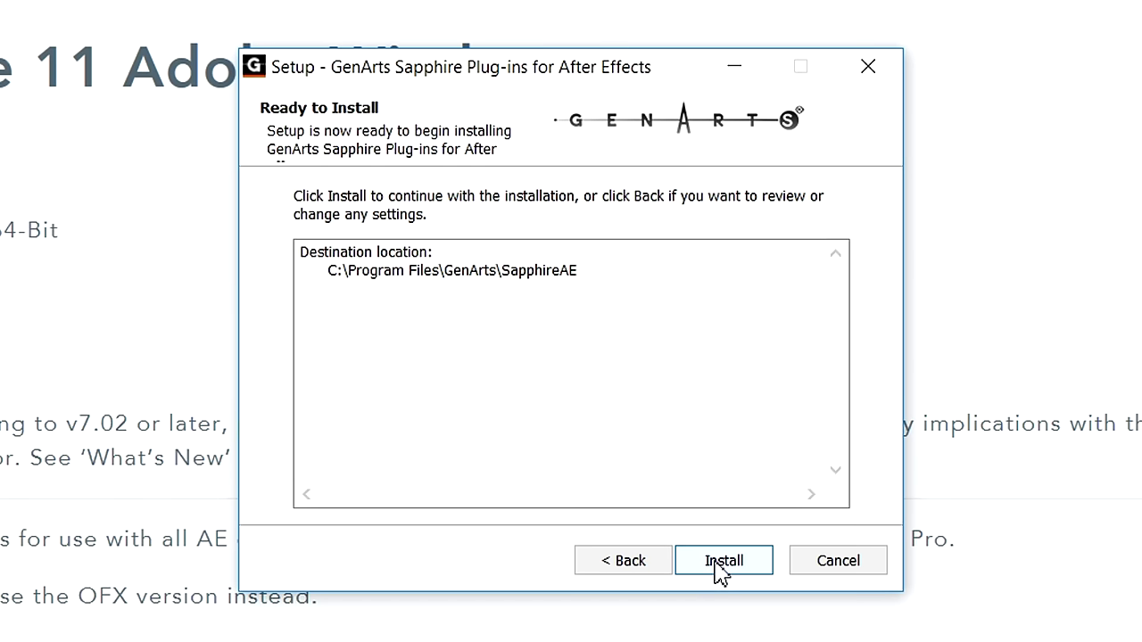
# Install the Sapphire plug-ins, then choose to complete installation without a license
pyautogui.click(714, 564)
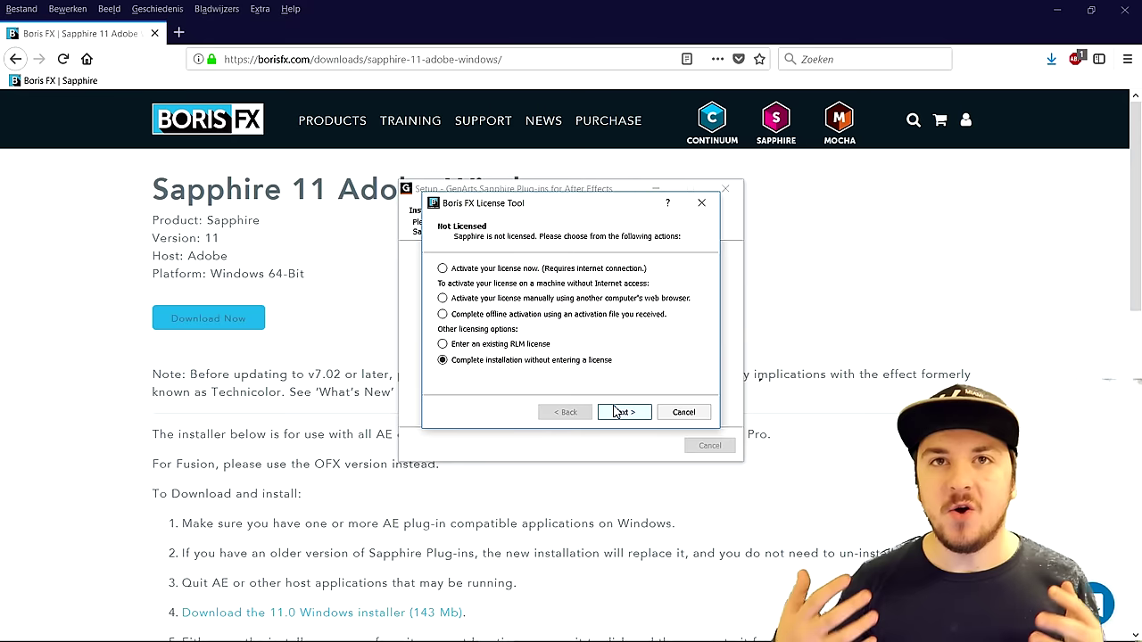
# Finish the License Tool unlicensed and close the Sapphire setup wizard
pyautogui.click(617, 411)
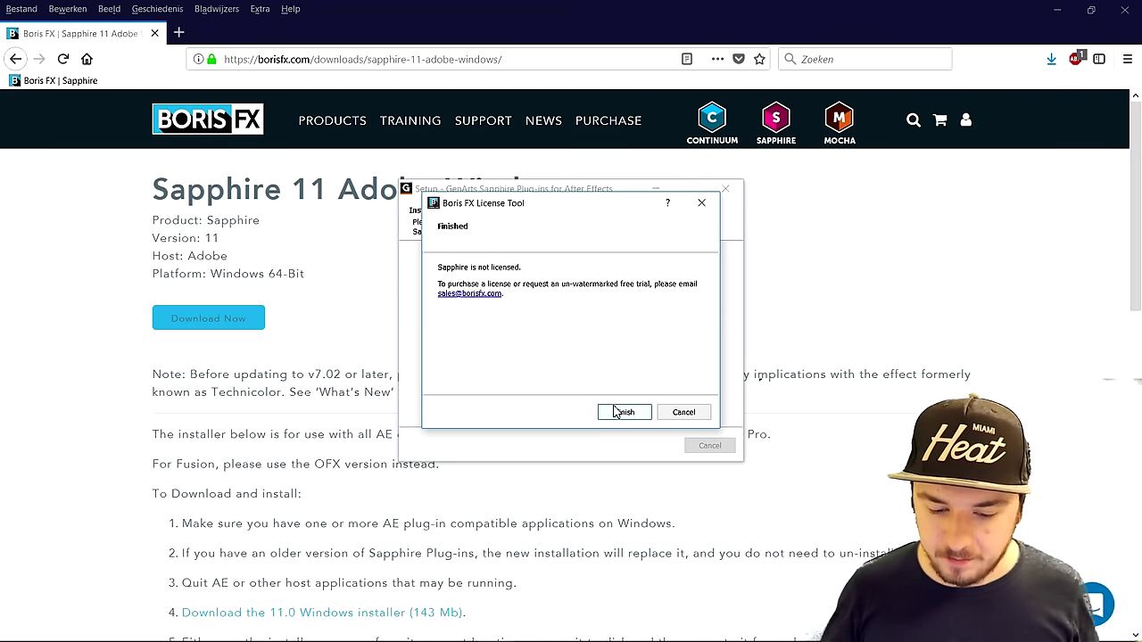
pyautogui.click(625, 411)
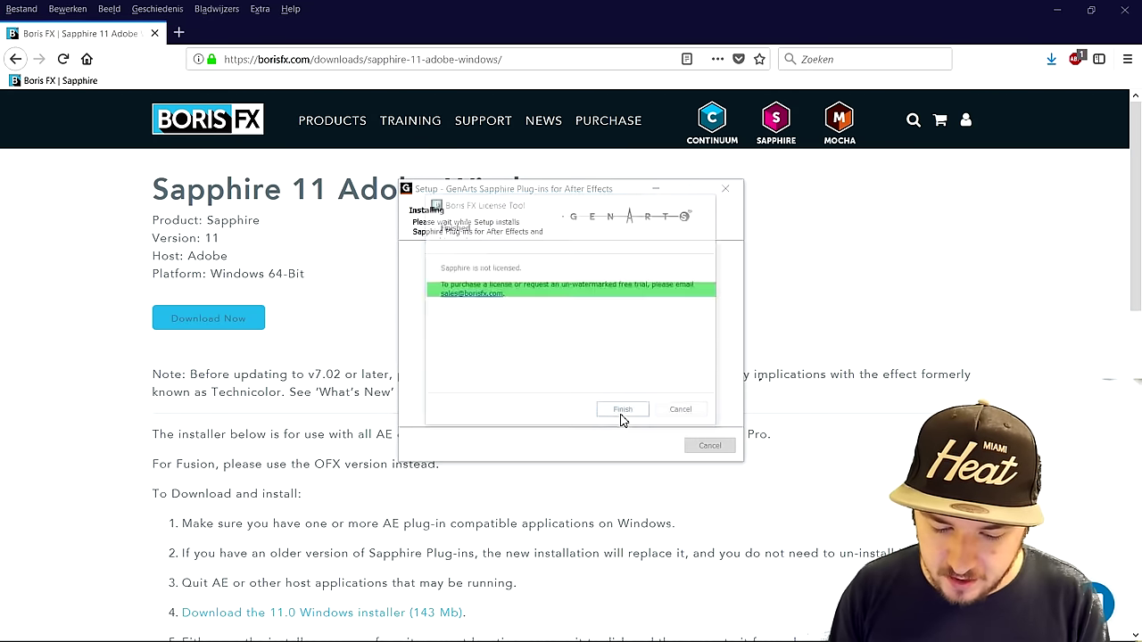
pyautogui.click(650, 445)
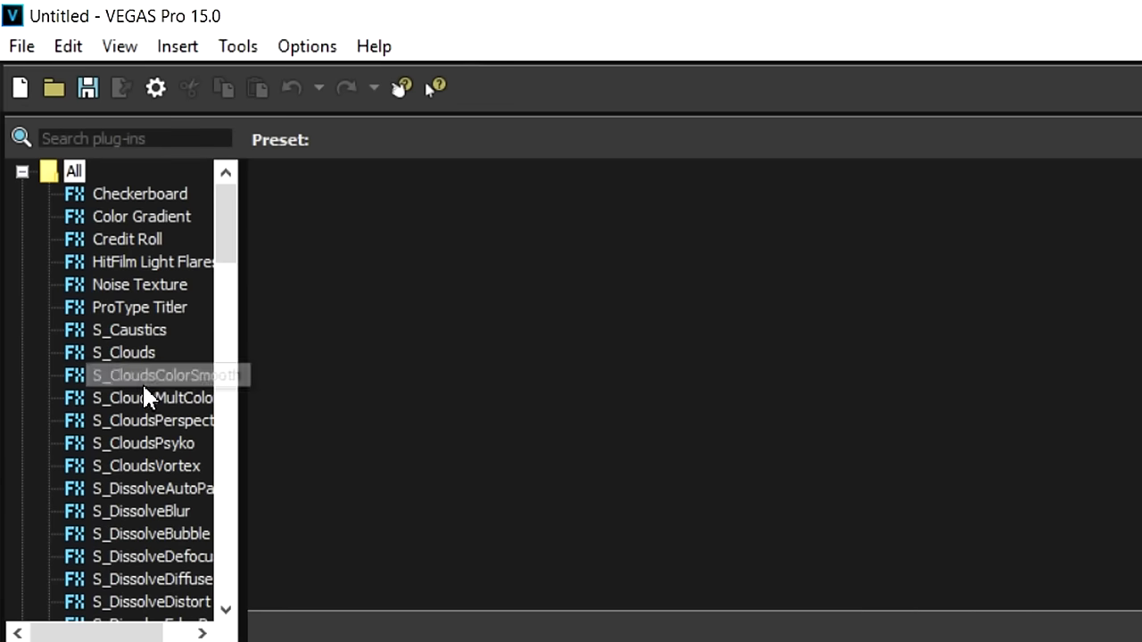
# Scroll through the VEGAS Pro effects list to confirm the Sapphire S_ entries
pyautogui.scroll(-11, 147, 442)
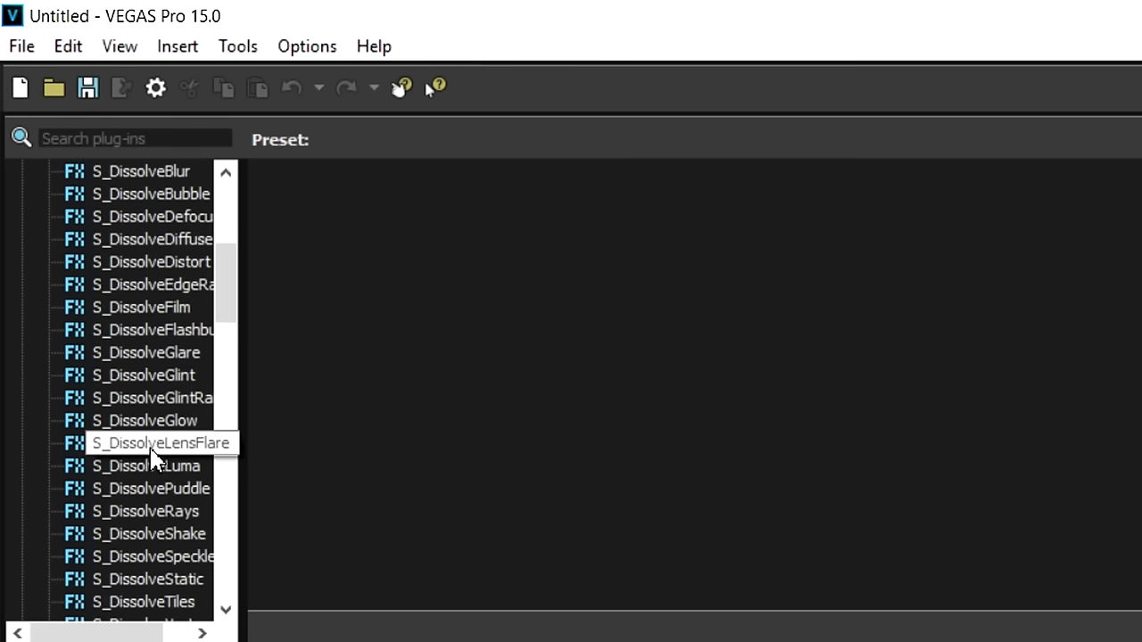
pyautogui.scroll(-15, 149, 428)
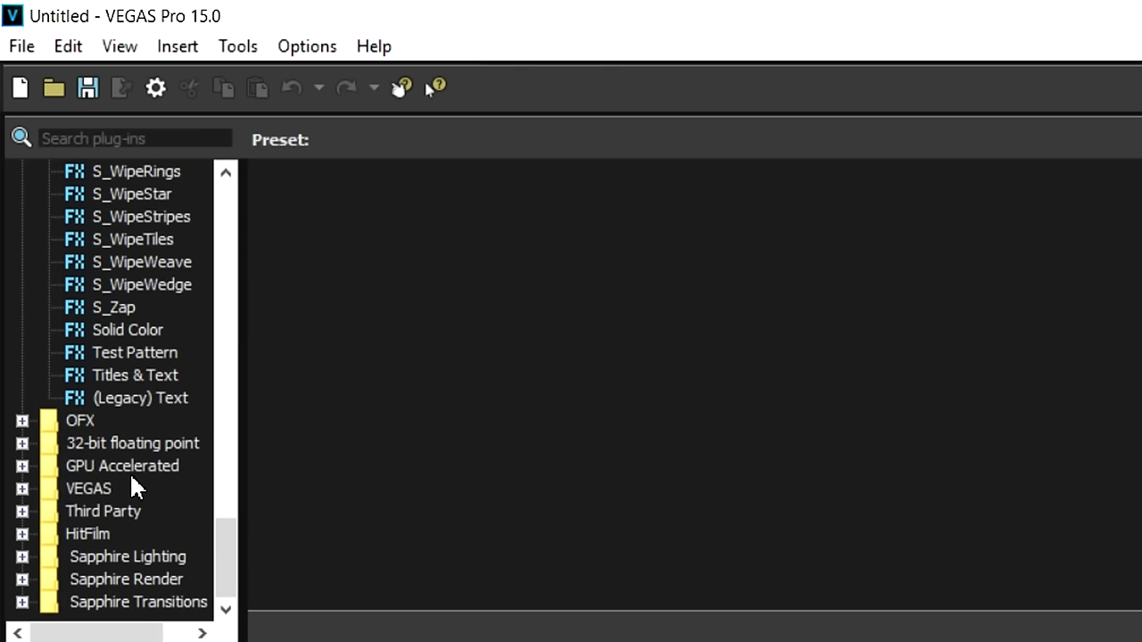
pyautogui.scroll(20, 132, 466)
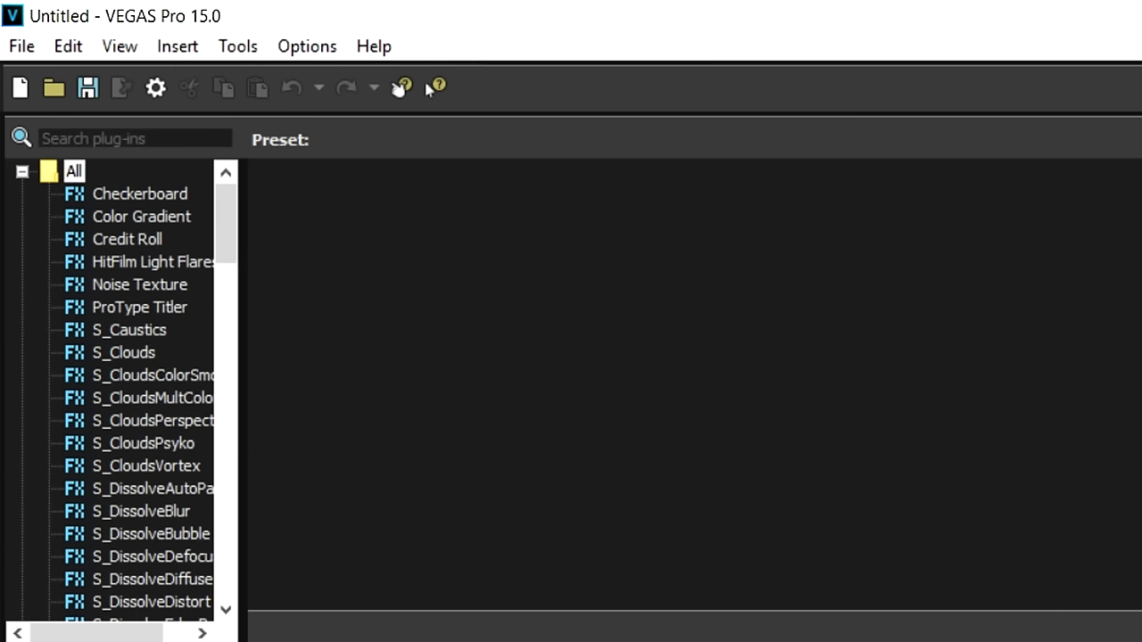
pyautogui.scroll(-20, 158, 400)
pyautogui.scroll(20, 155, 393)
pyautogui.scroll(-20, 156, 386)
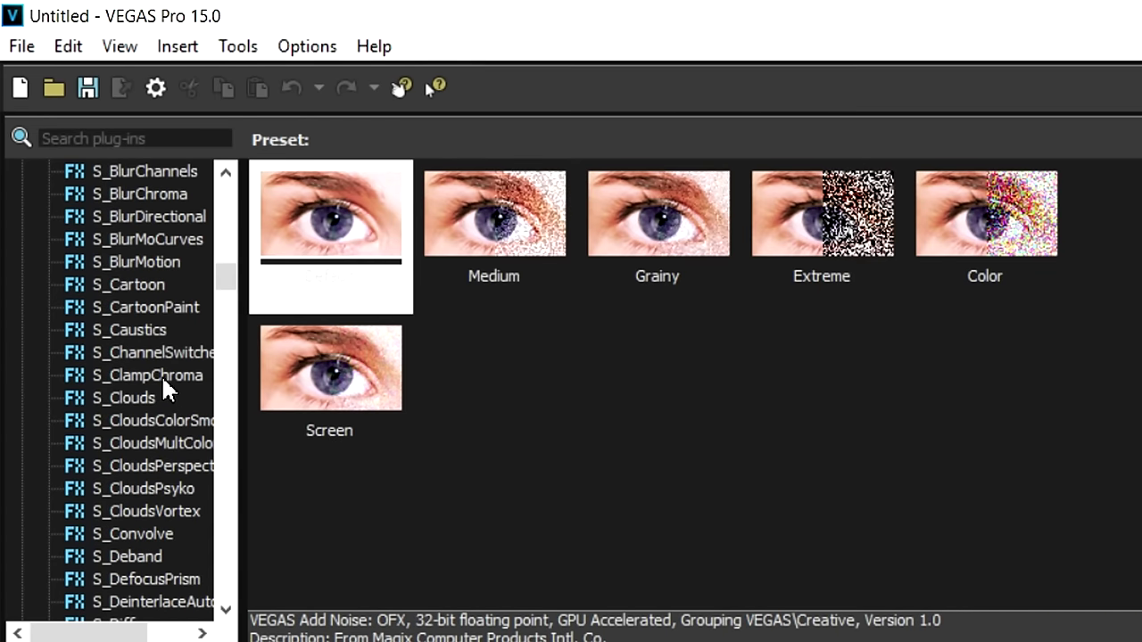
pyautogui.scroll(-8, 151, 363)
pyautogui.scroll(-17, 158, 370)
pyautogui.scroll(-20, 157, 374)
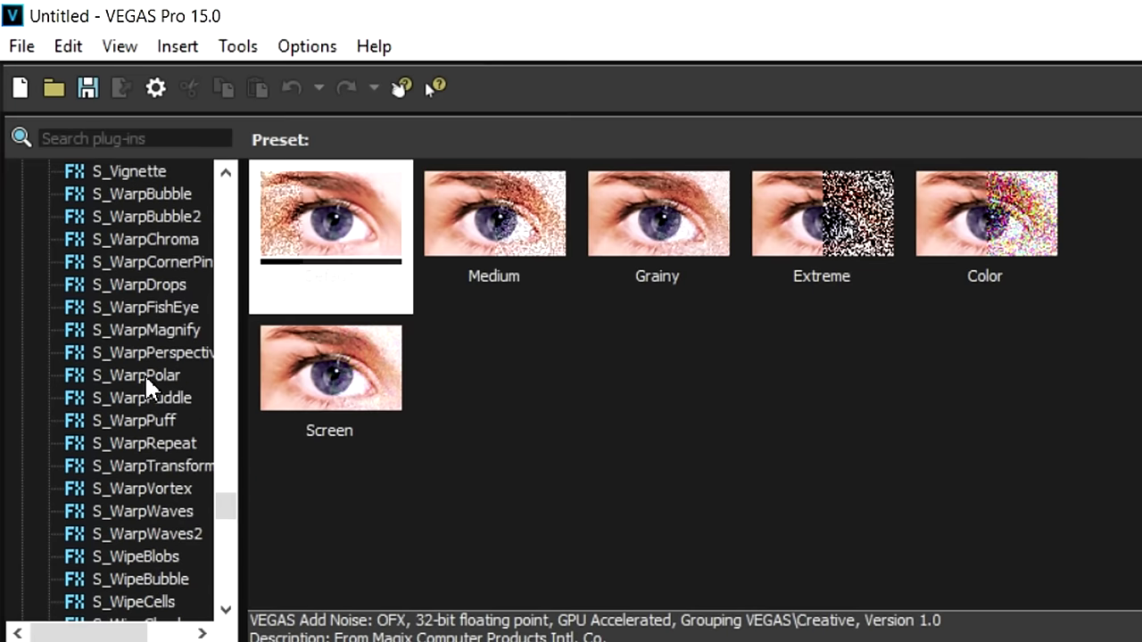
pyautogui.scroll(-16, 144, 373)
pyautogui.scroll(8, 142, 373)
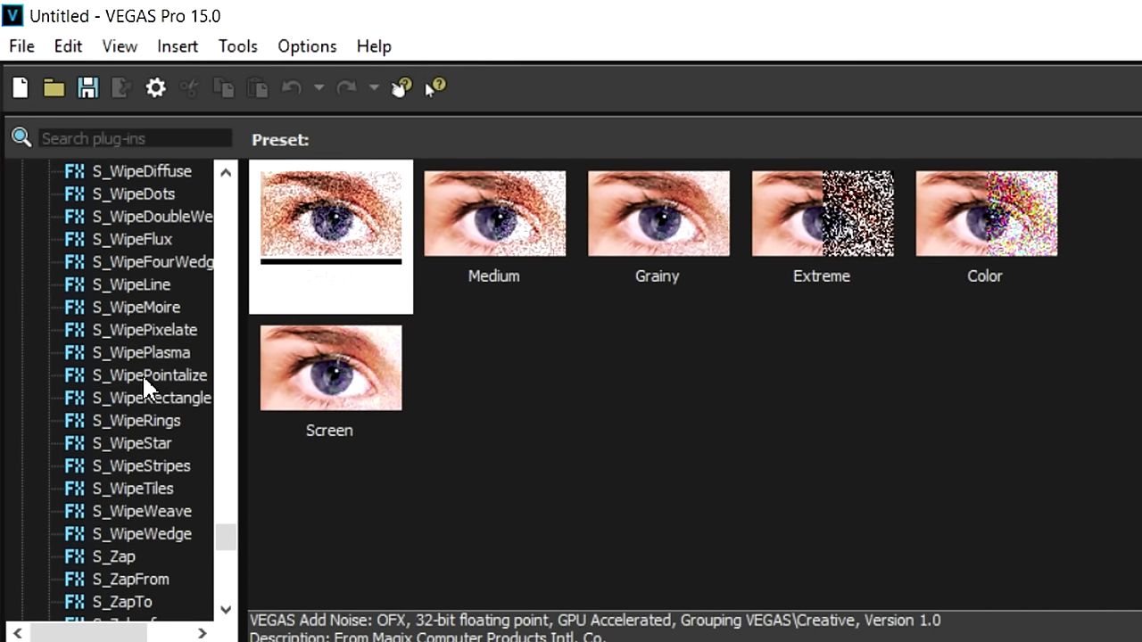
pyautogui.scroll(3, 142, 373)
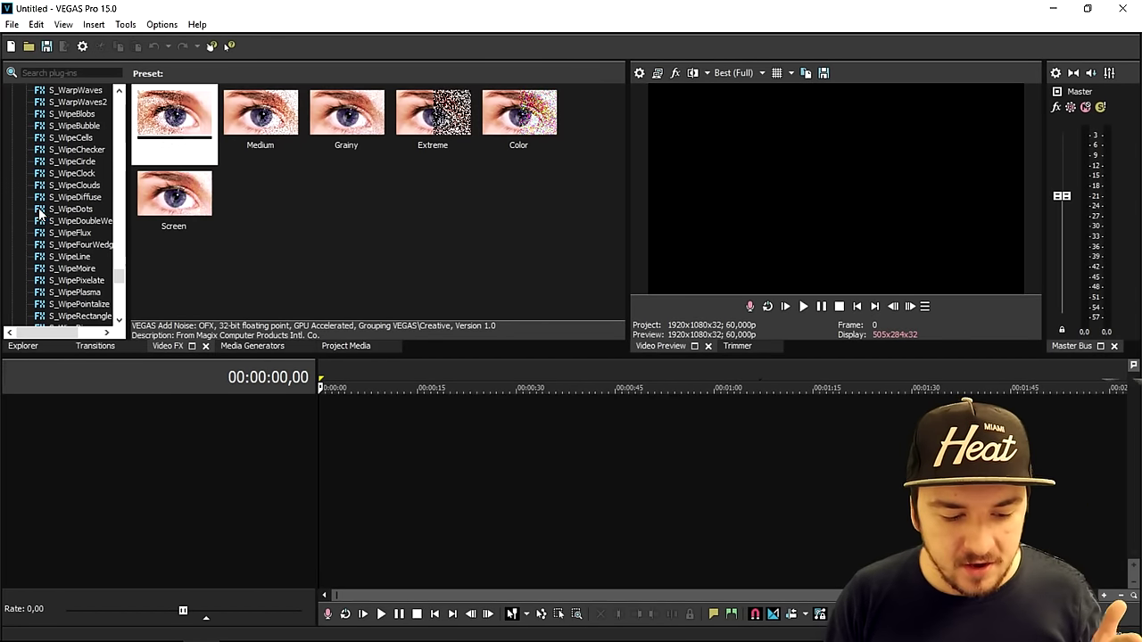
pyautogui.scroll(7, 81, 222)
pyautogui.scroll(15, 81, 218)
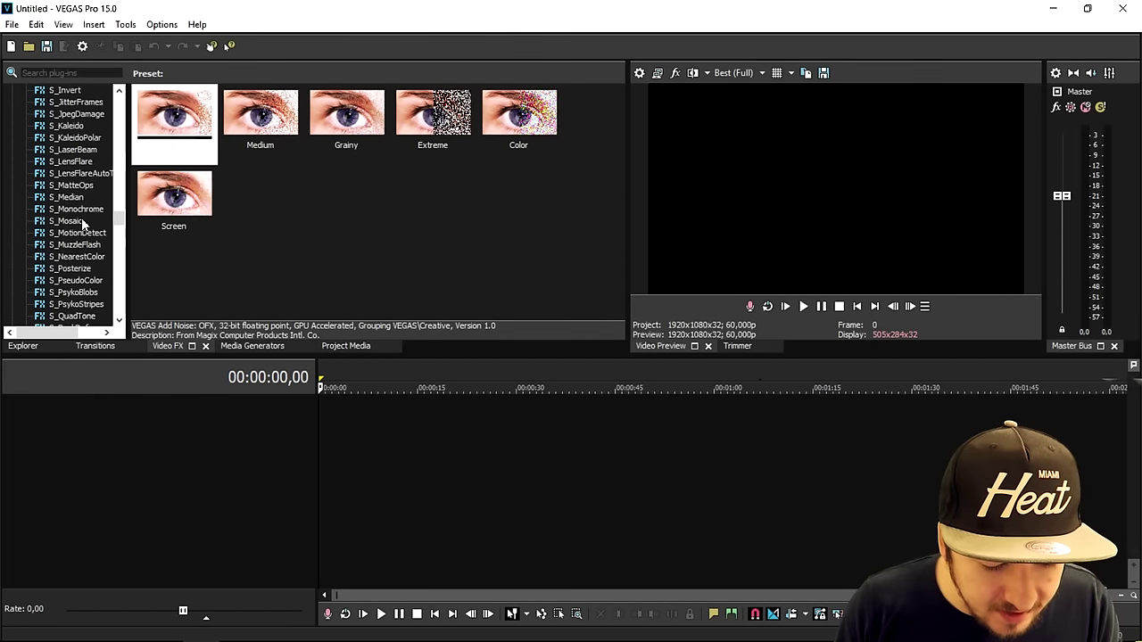
pyautogui.scroll(20, 78, 211)
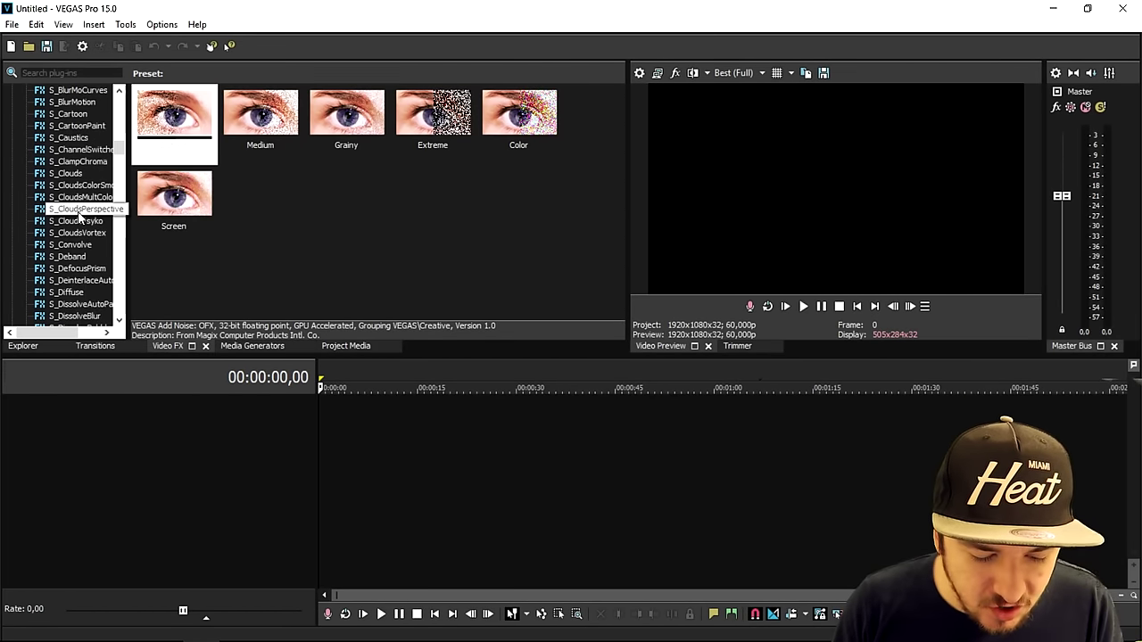
# Check the Transitions, Explorer, Project Media and Video FX tabs for Sapphire plug-ins
pyautogui.click(98, 347)
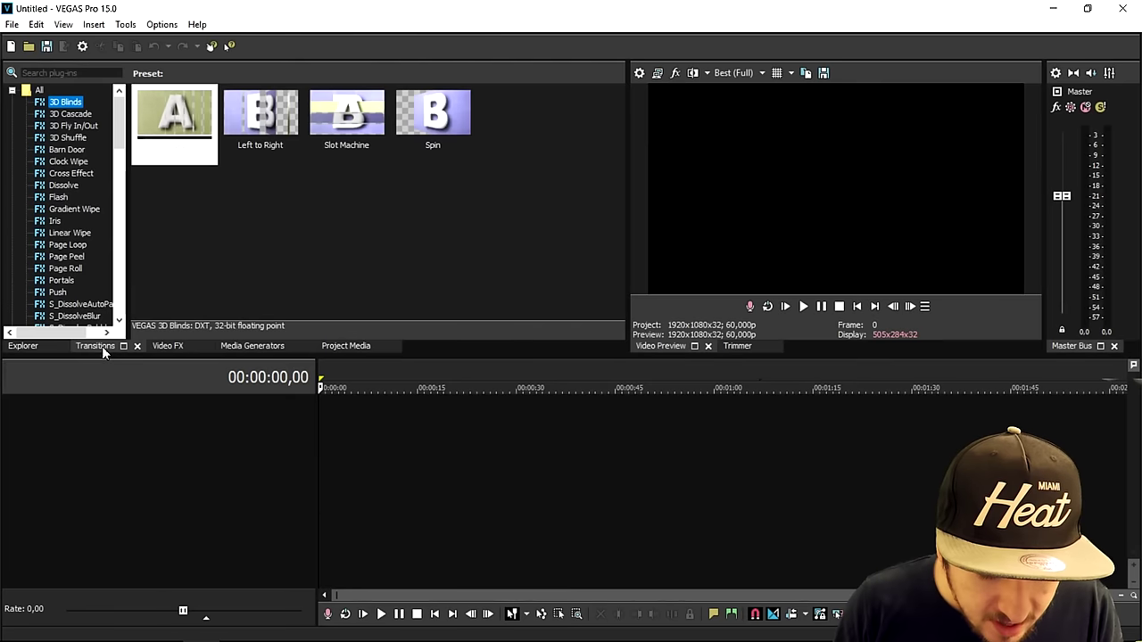
pyautogui.scroll(-20, 72, 240)
pyautogui.scroll(3, 74, 240)
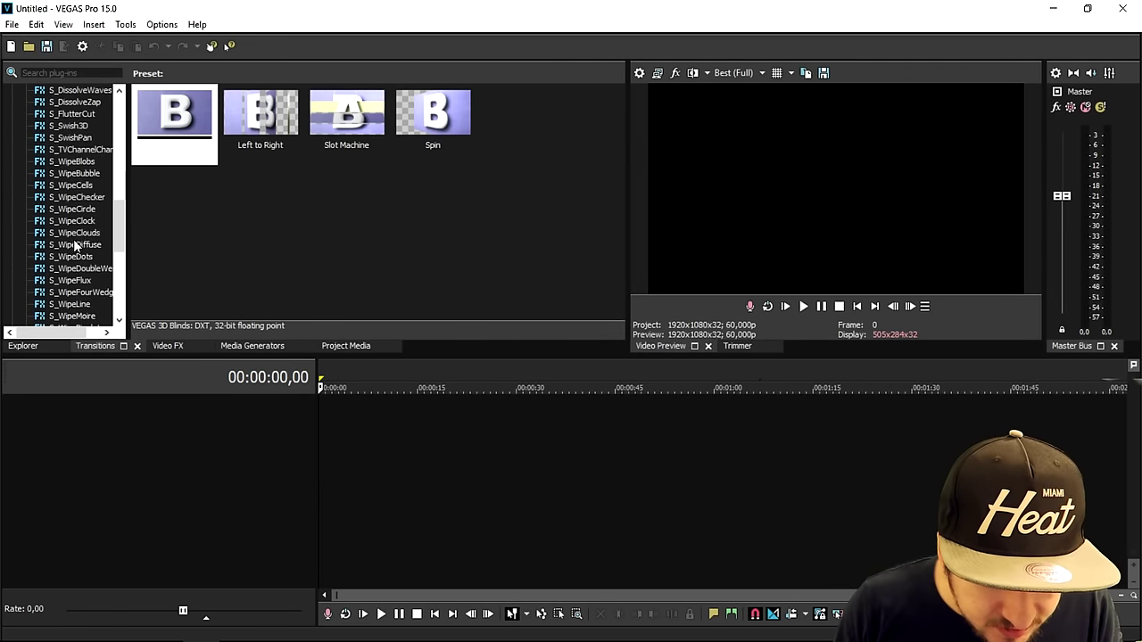
pyautogui.click(27, 346)
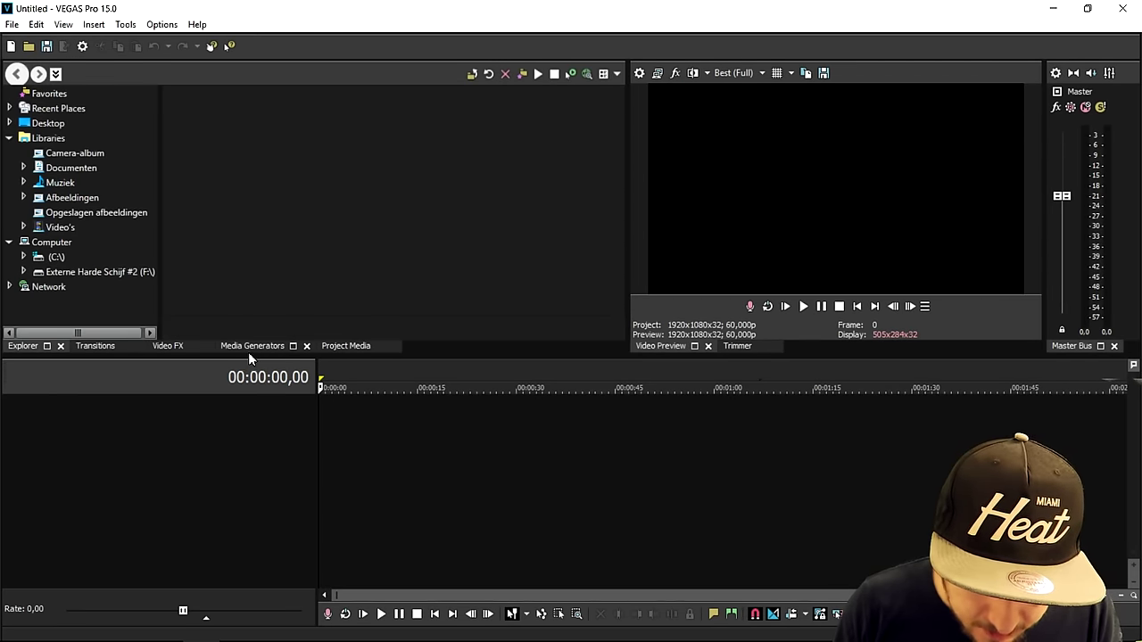
pyautogui.click(341, 347)
pyautogui.click(167, 347)
pyautogui.scroll(-20, 89, 199)
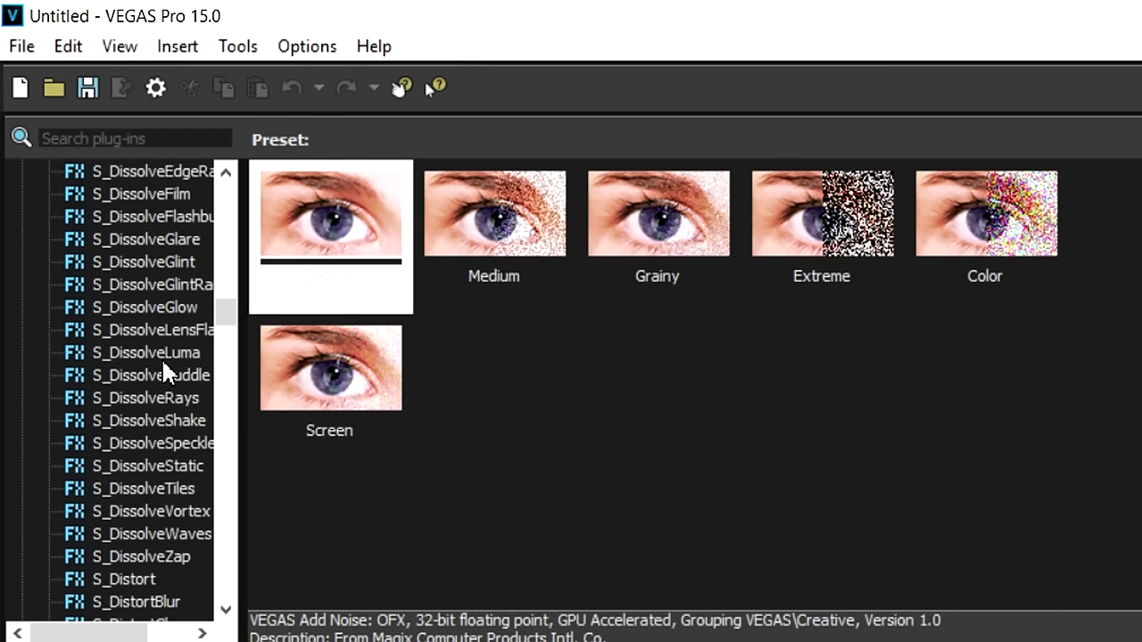
pyautogui.scroll(-20, 162, 358)
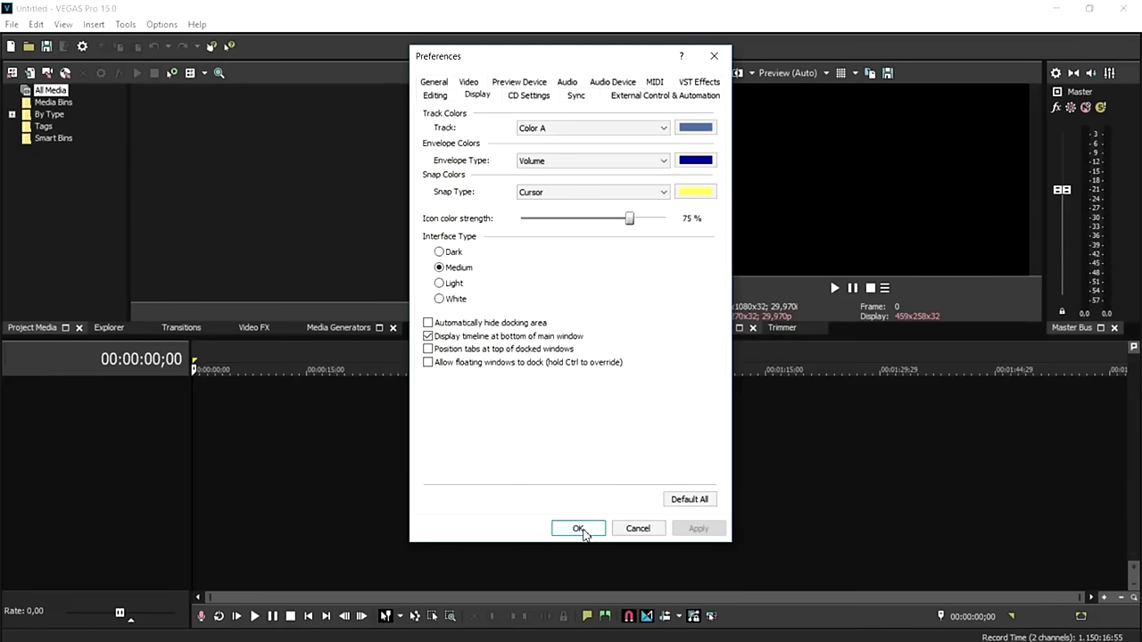
# Set Preferences > Display Interface Type to Dark, apply it and confirm
pyautogui.click(579, 529)
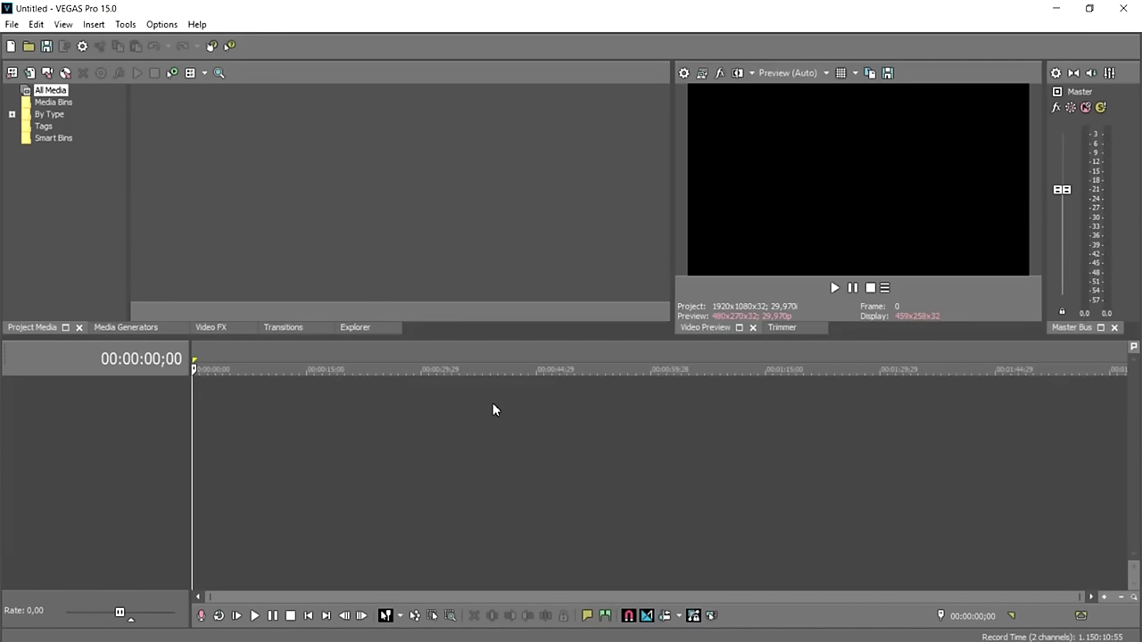
pyautogui.click(164, 24)
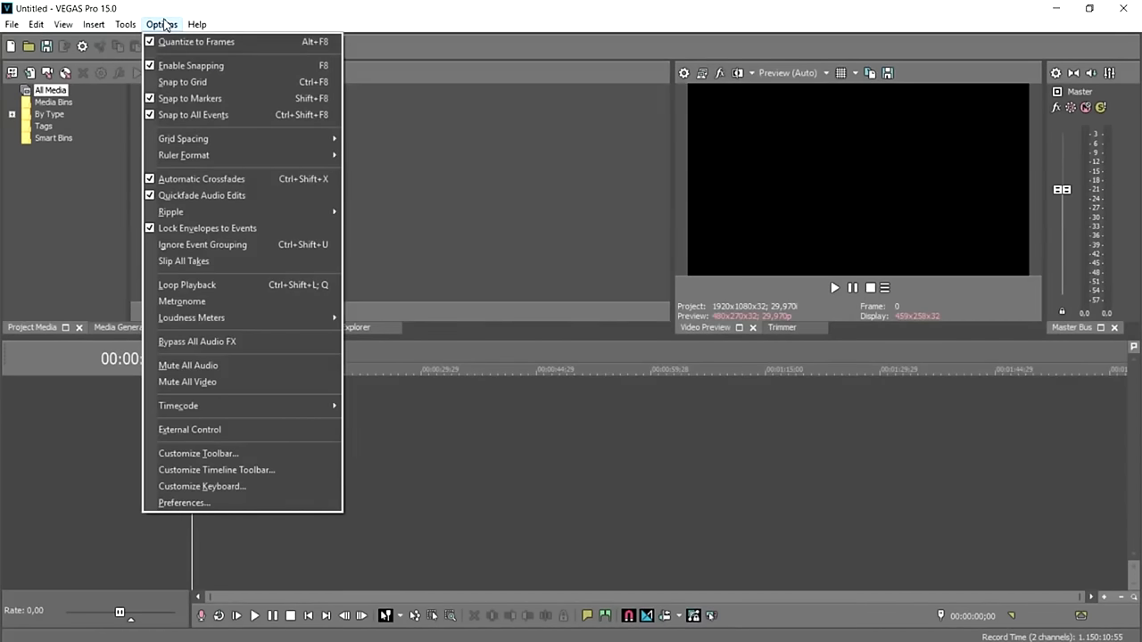
pyautogui.click(318, 503)
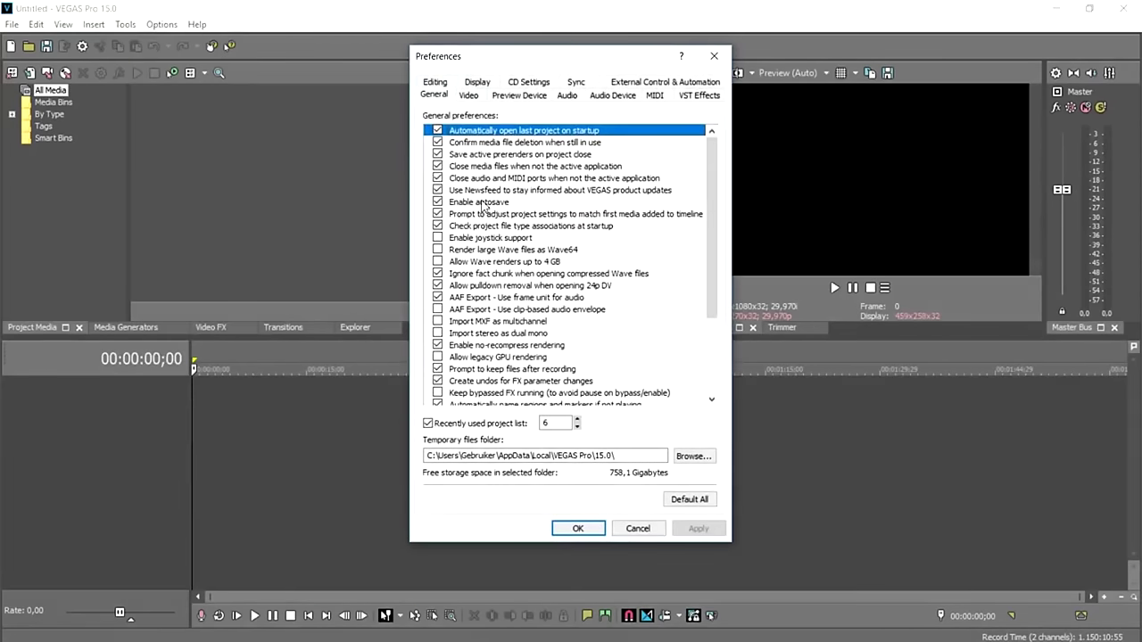
pyautogui.click(478, 82)
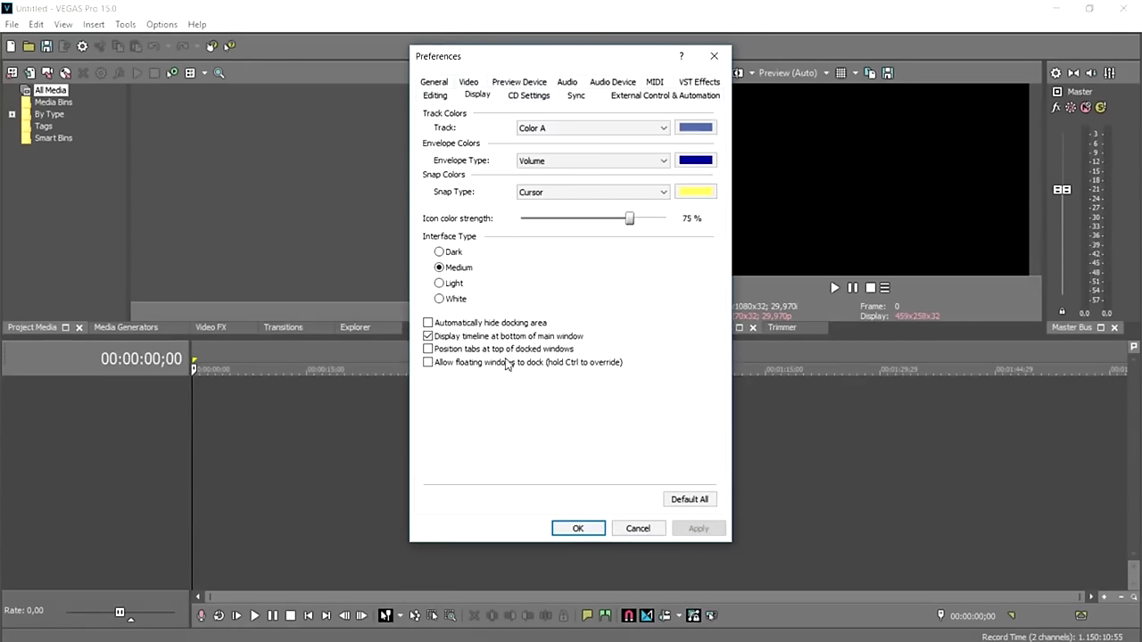
pyautogui.click(453, 285)
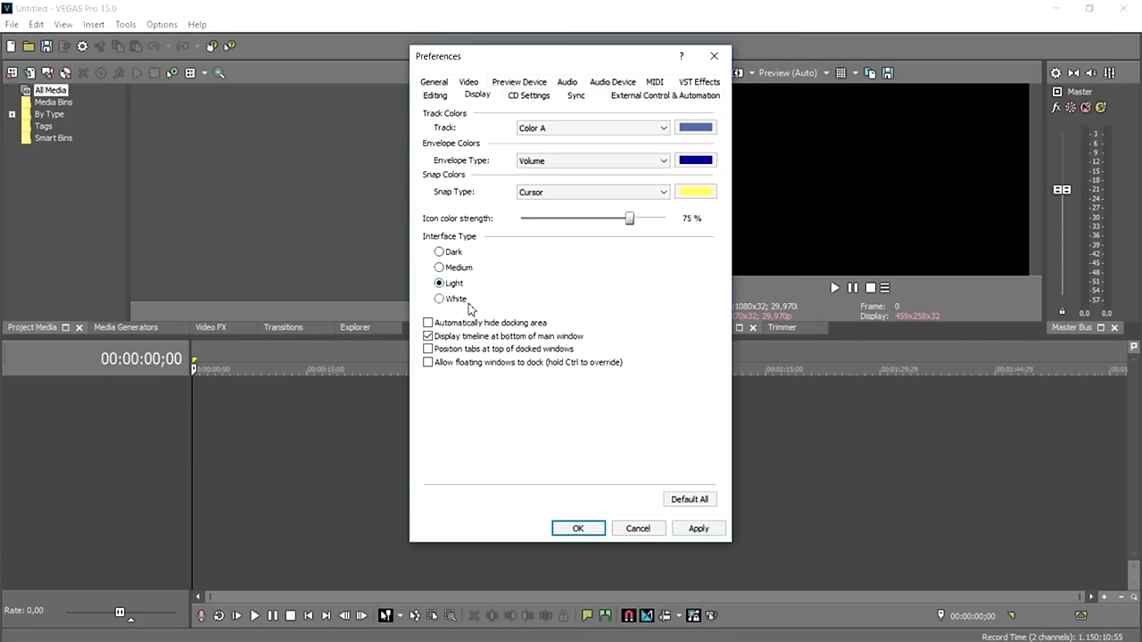
pyautogui.click(463, 302)
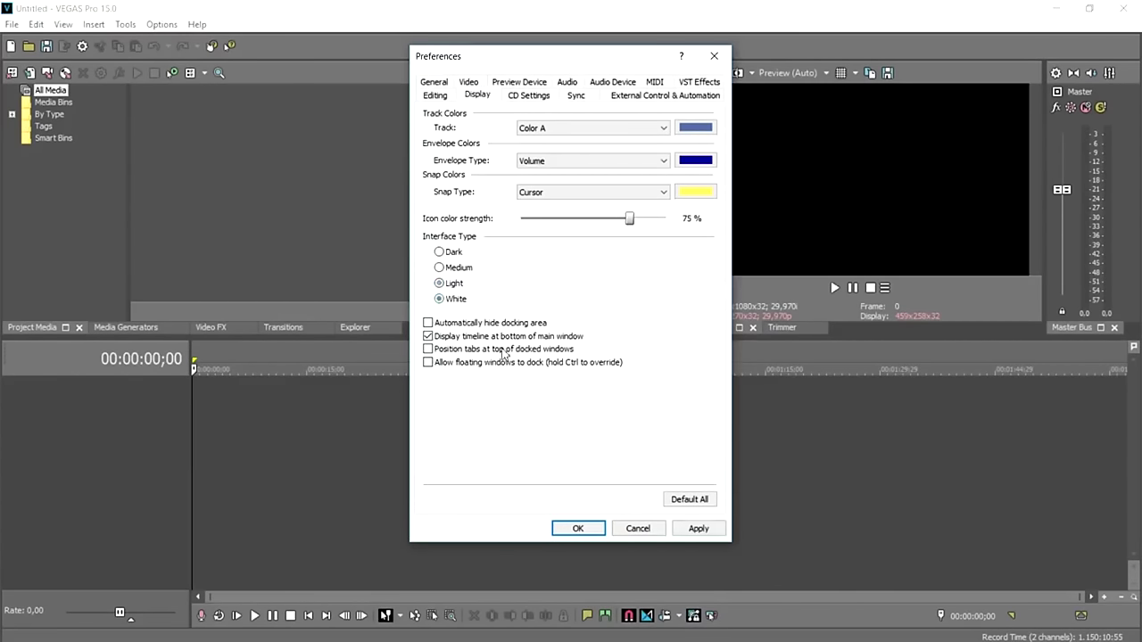
pyautogui.click(454, 256)
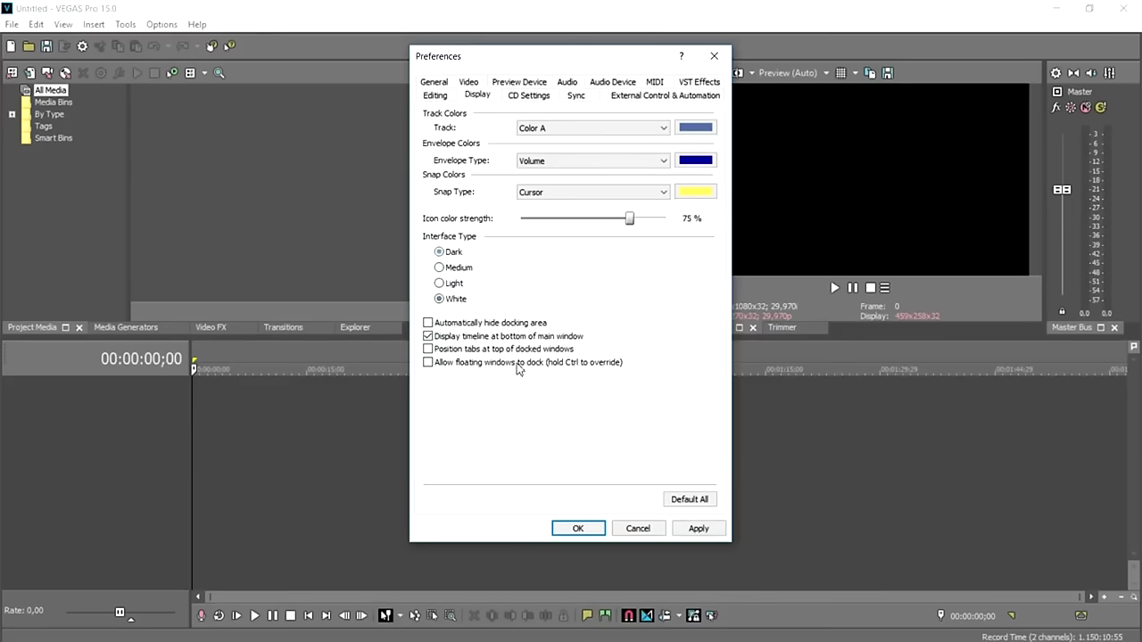
pyautogui.click(698, 534)
pyautogui.click(705, 275)
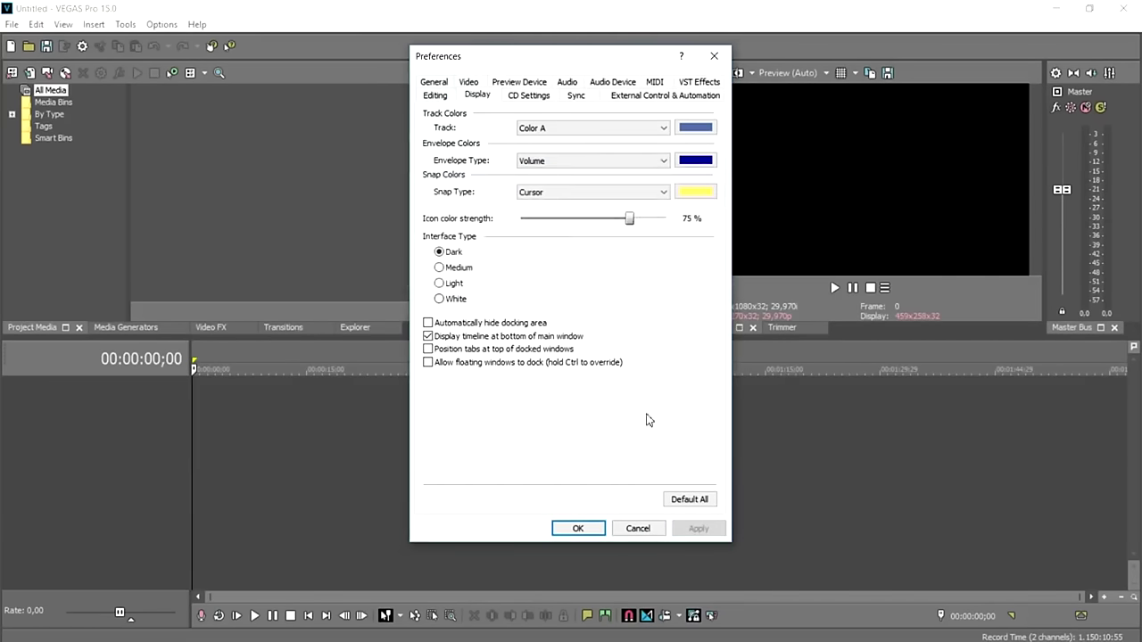
pyautogui.click(577, 527)
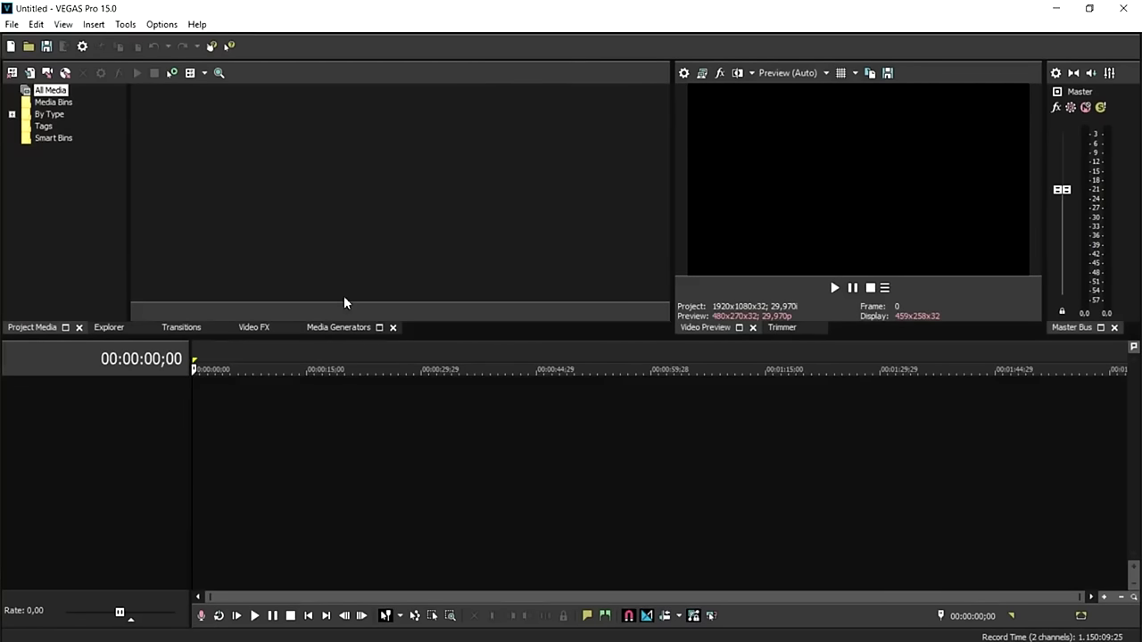
# Insert an audio track and a video track above it, and mute the audio track
pyautogui.rightClick(89, 406)
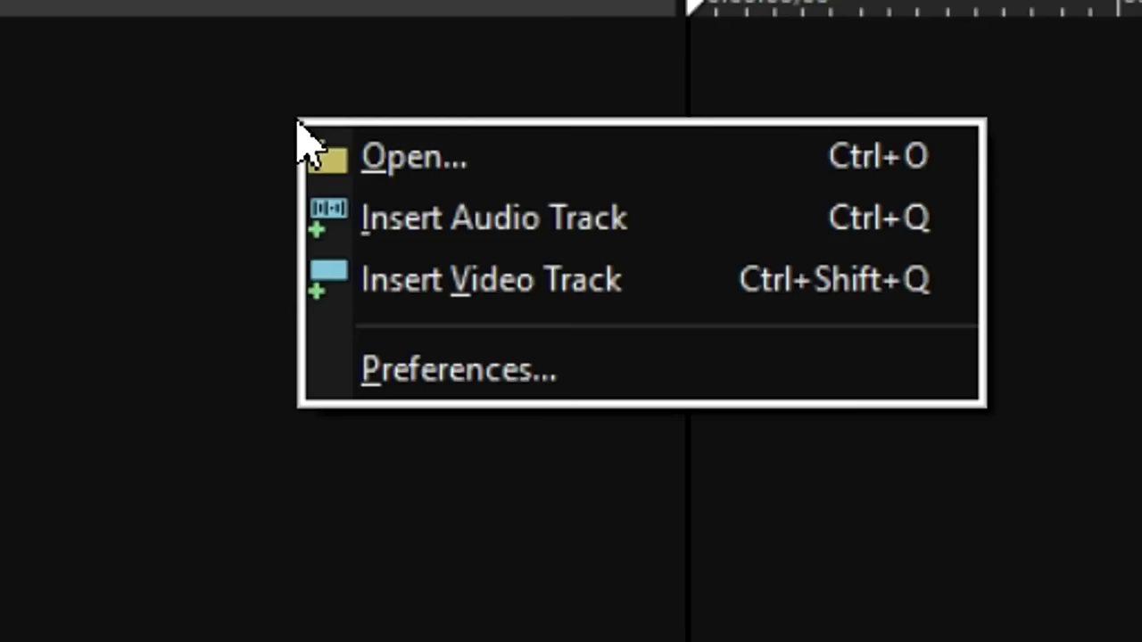
pyautogui.click(172, 432)
pyautogui.rightClick(122, 442)
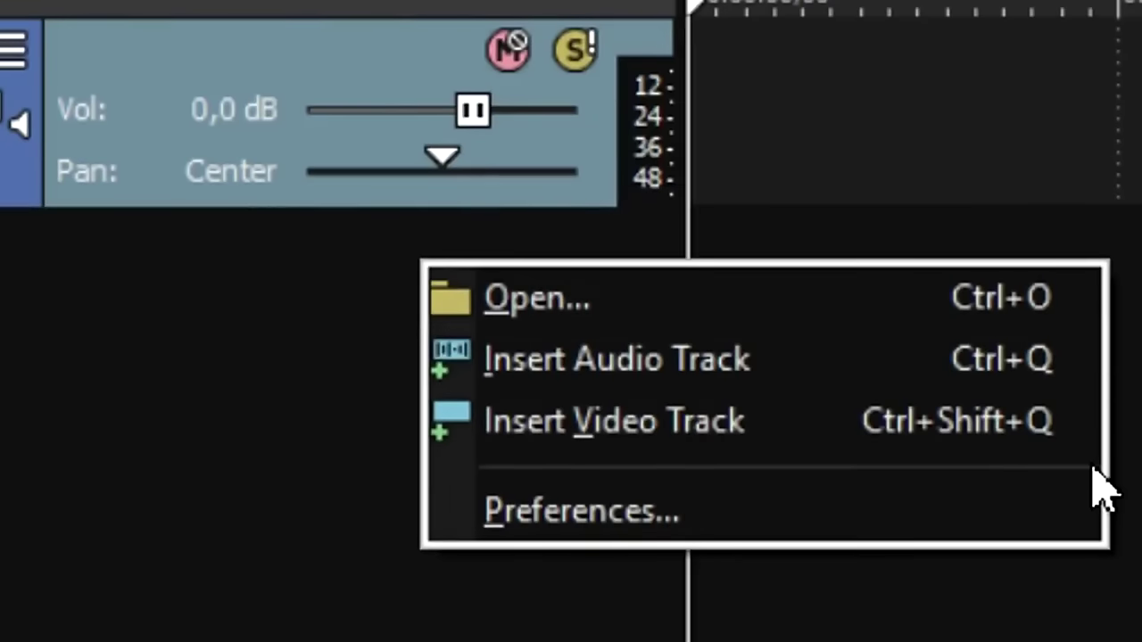
pyautogui.click(887, 430)
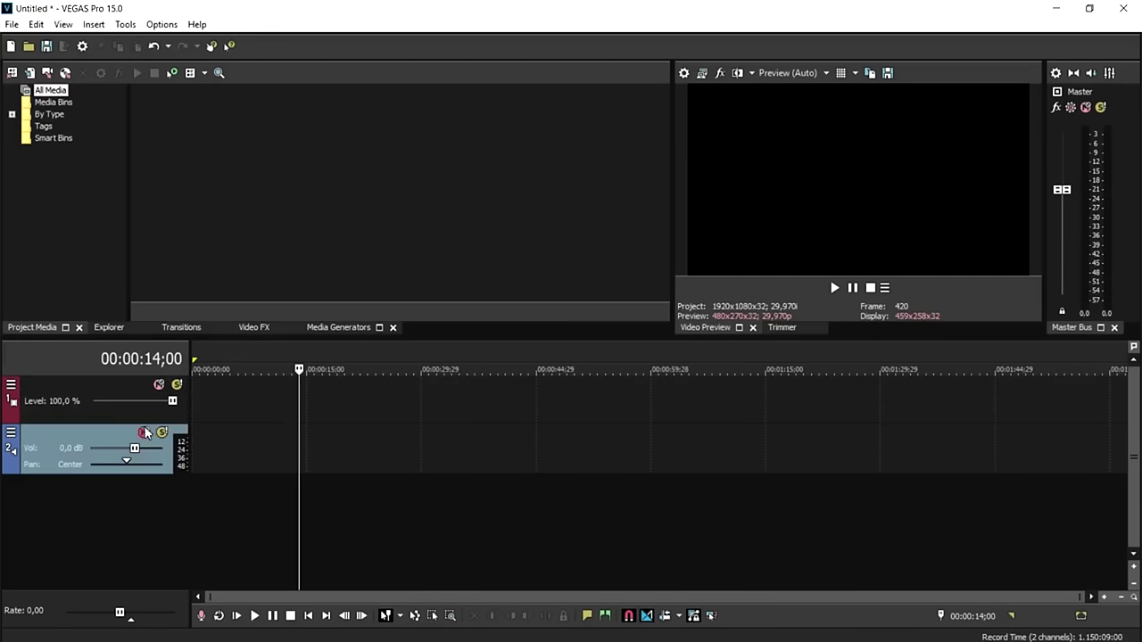
pyautogui.click(143, 432)
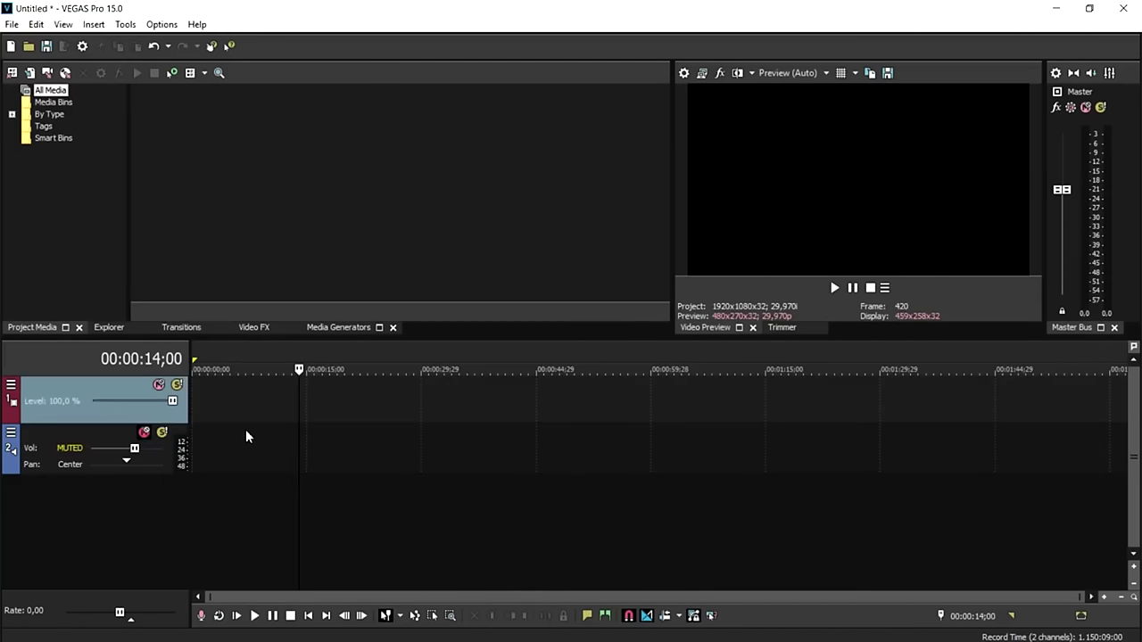
# Change video track 1's Track Display Color from maroon to olive
pyautogui.rightClick(128, 421)
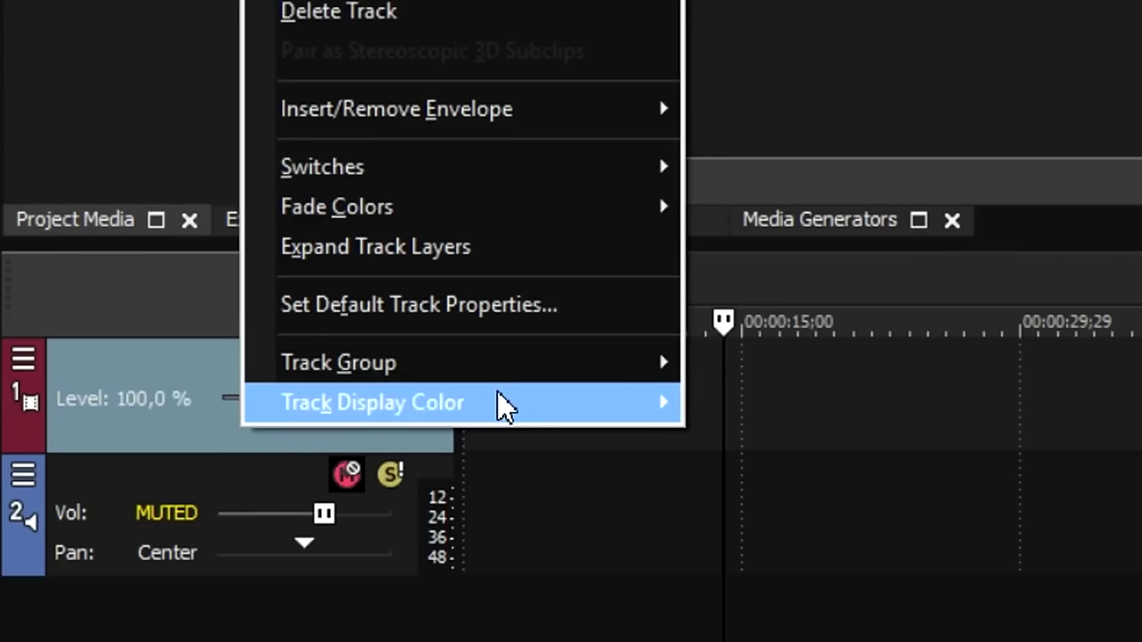
pyautogui.moveTo(500, 400)
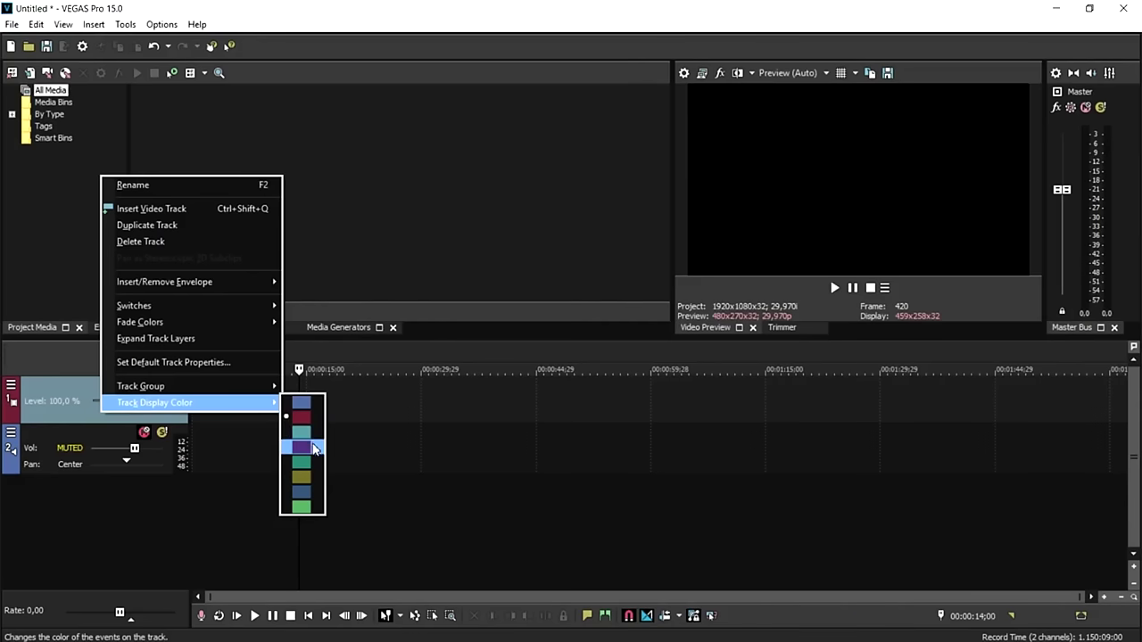
pyautogui.click(314, 476)
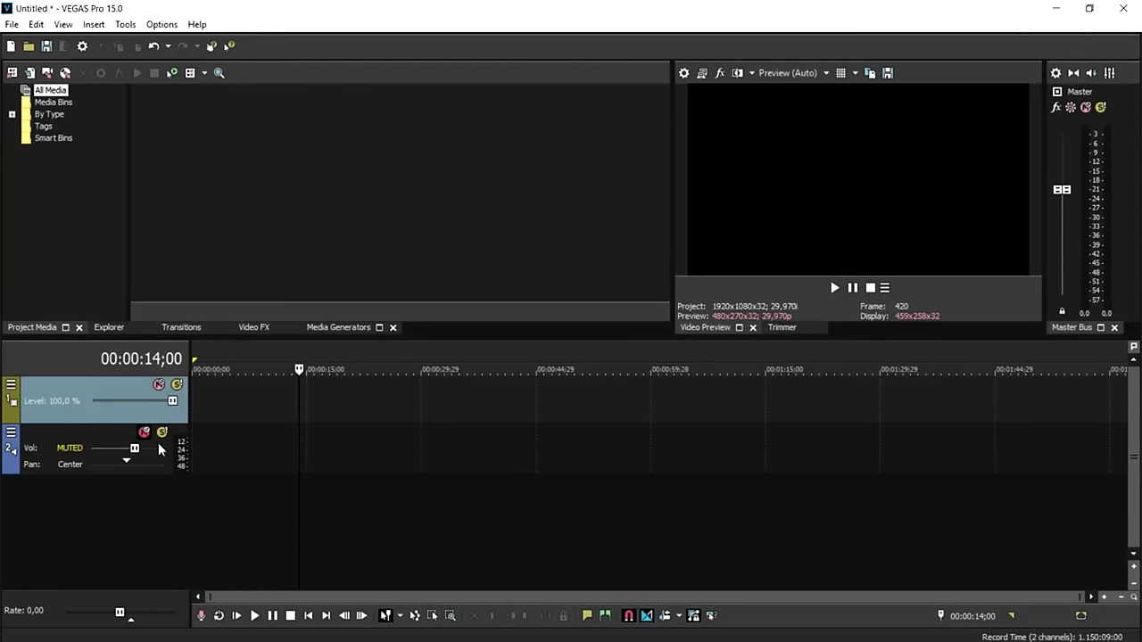
pyautogui.click(230, 435)
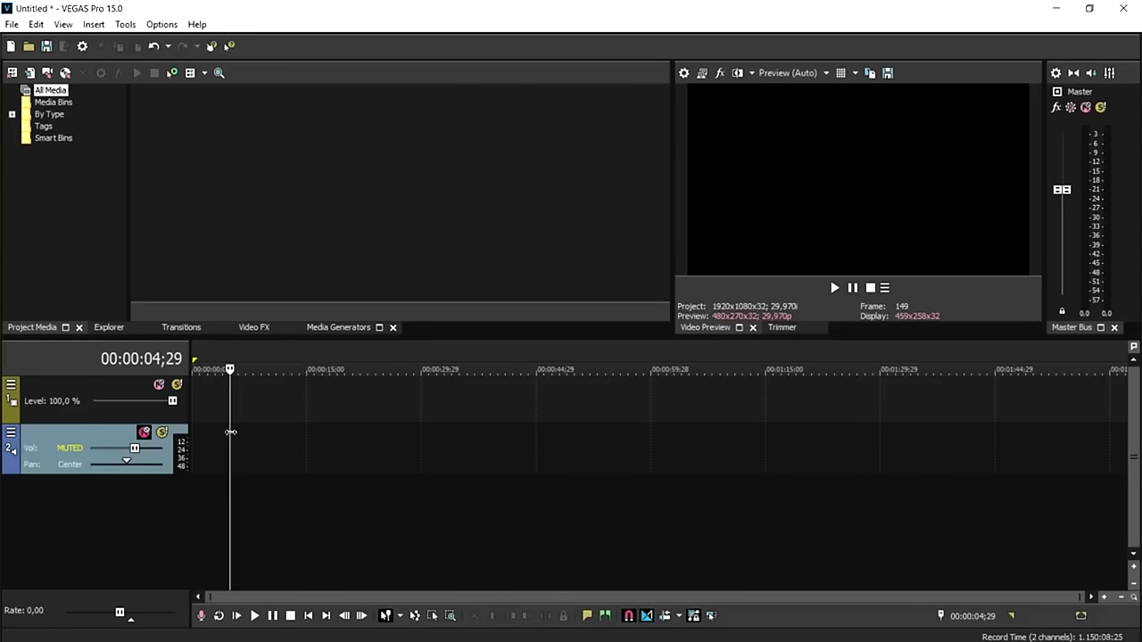
pyautogui.click(233, 402)
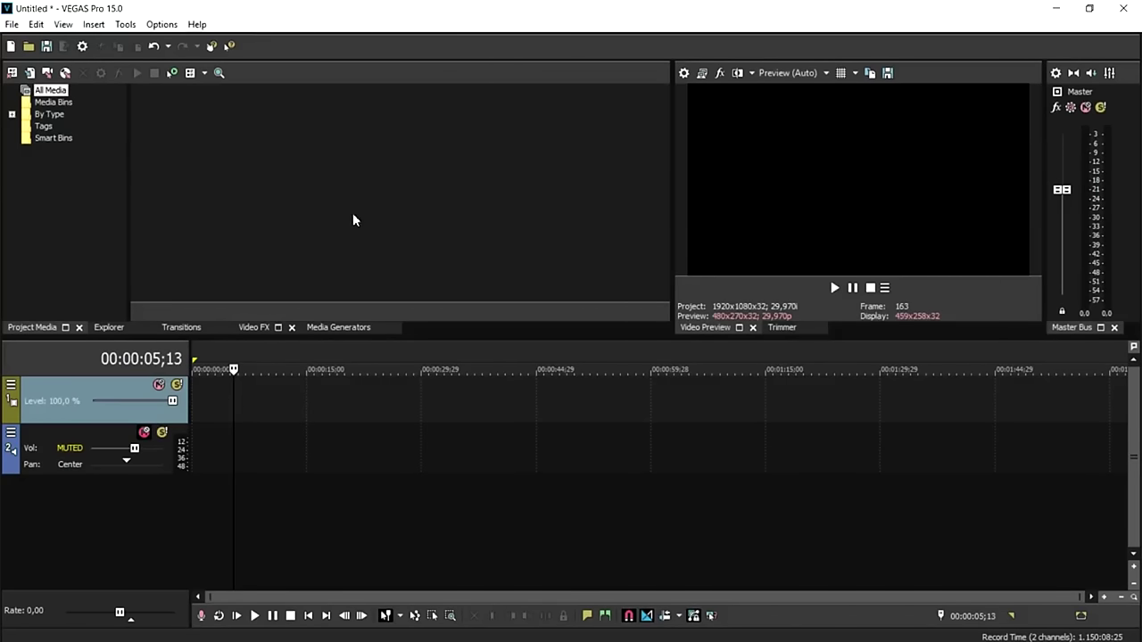
pyautogui.click(334, 327)
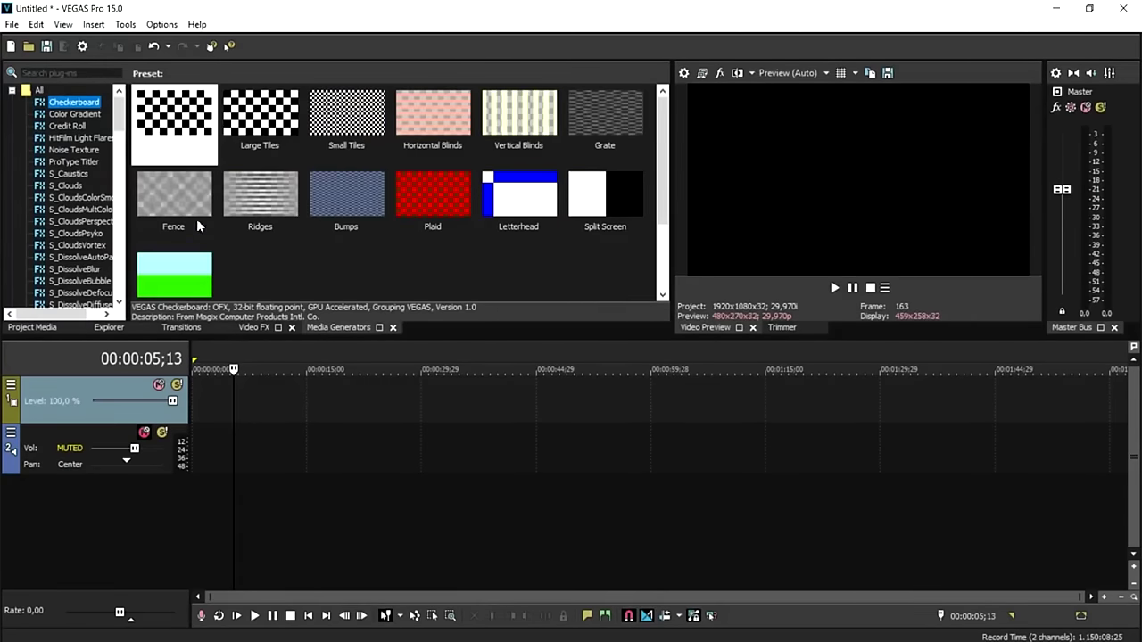
pyautogui.scroll(-20, 65, 223)
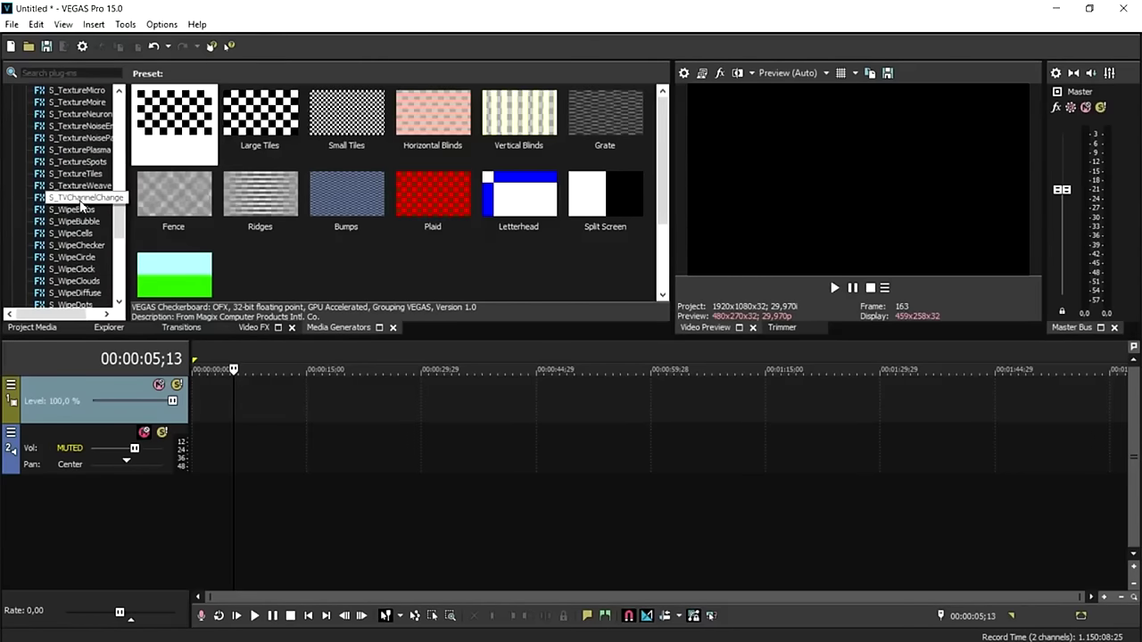
pyautogui.scroll(20, 89, 208)
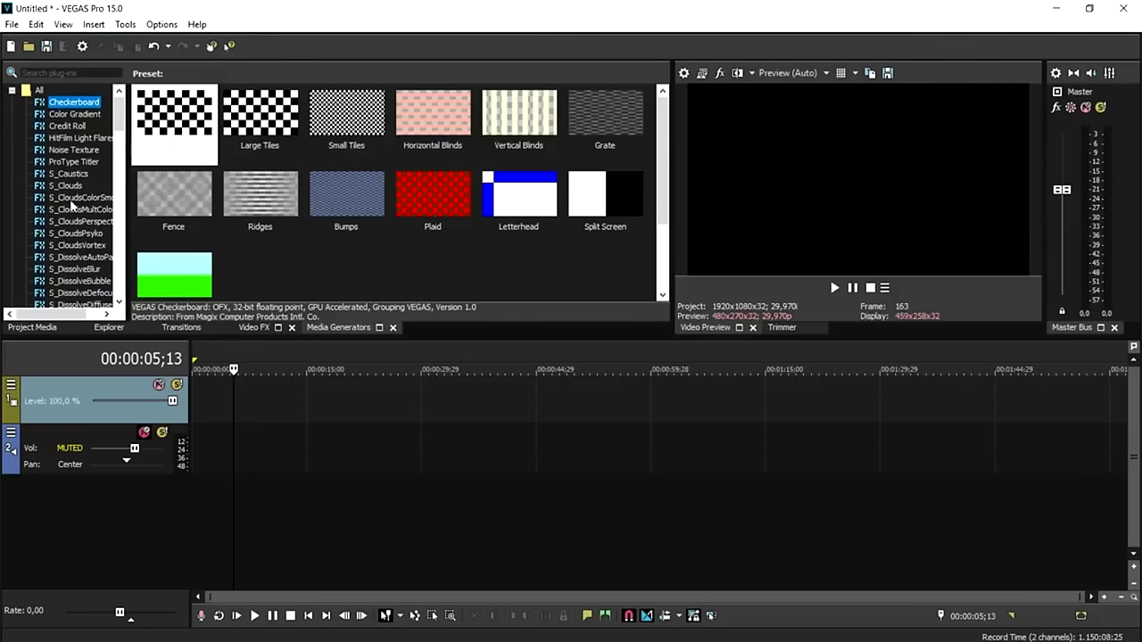
pyautogui.click(251, 328)
pyautogui.scroll(-5, 90, 224)
pyautogui.scroll(-20, 90, 224)
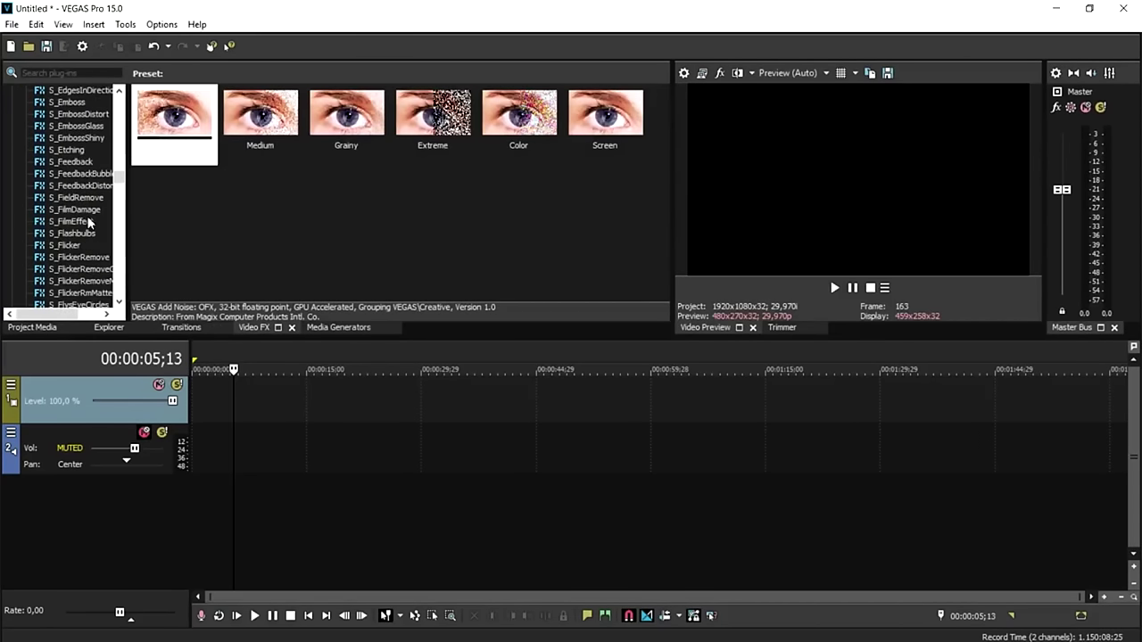
pyautogui.scroll(-10, 90, 223)
pyautogui.click(181, 327)
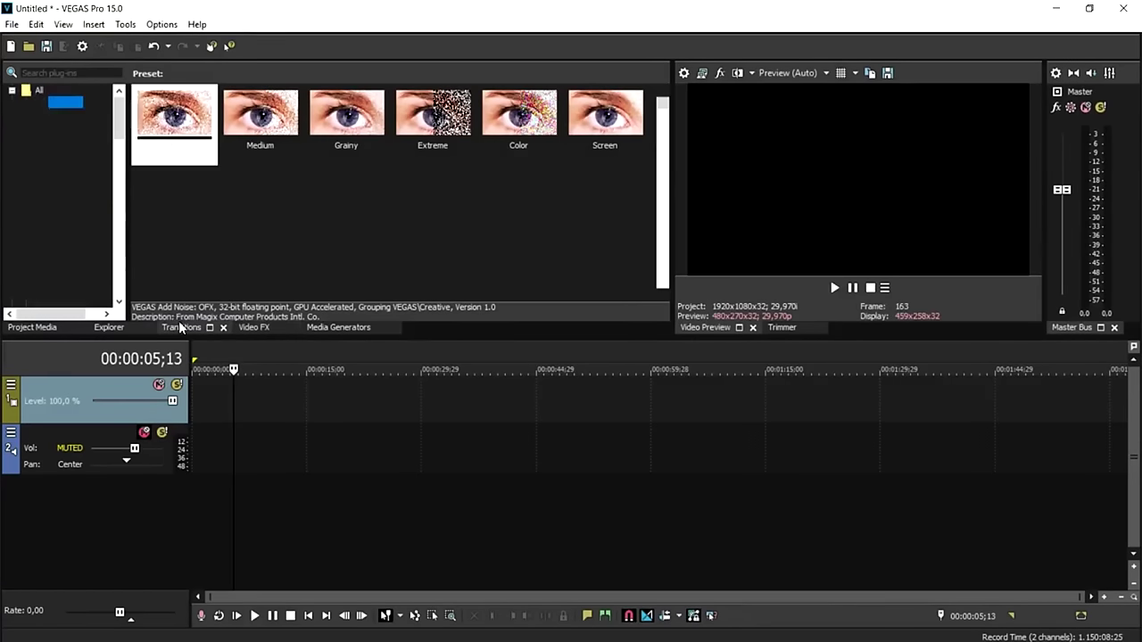
pyautogui.click(254, 329)
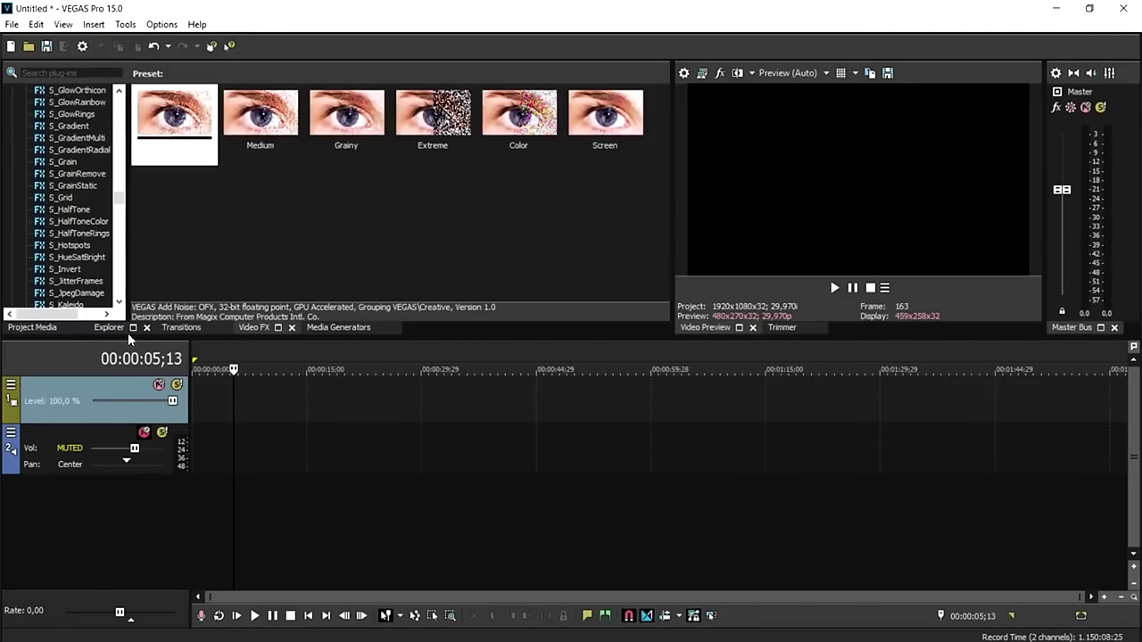
pyautogui.scroll(15, 61, 219)
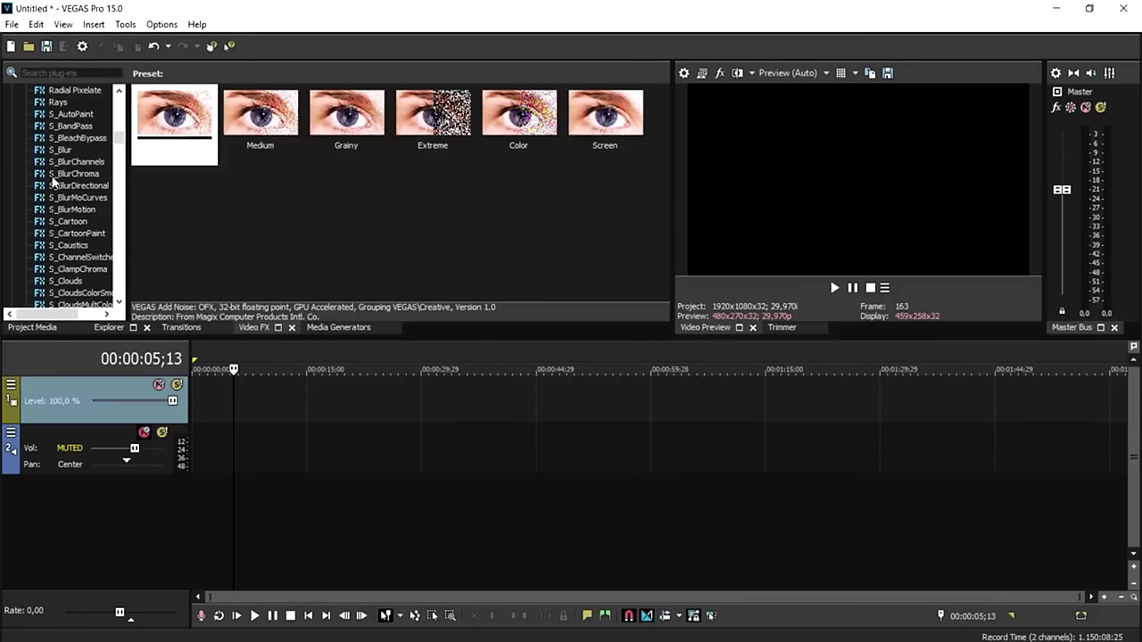
pyautogui.scroll(20, 85, 165)
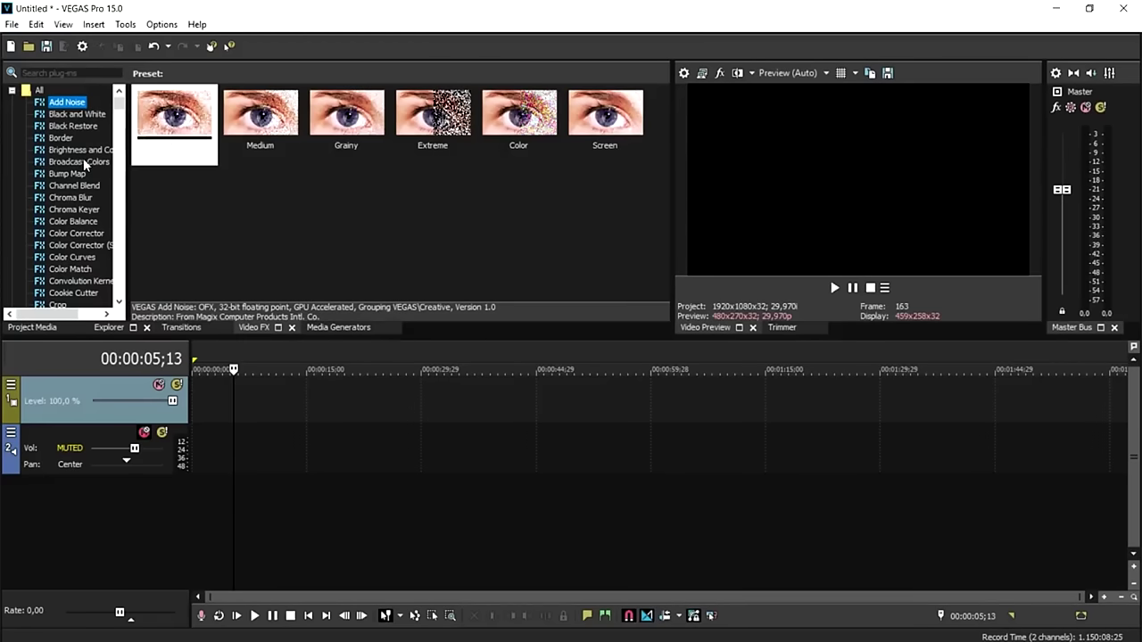
pyautogui.click(32, 326)
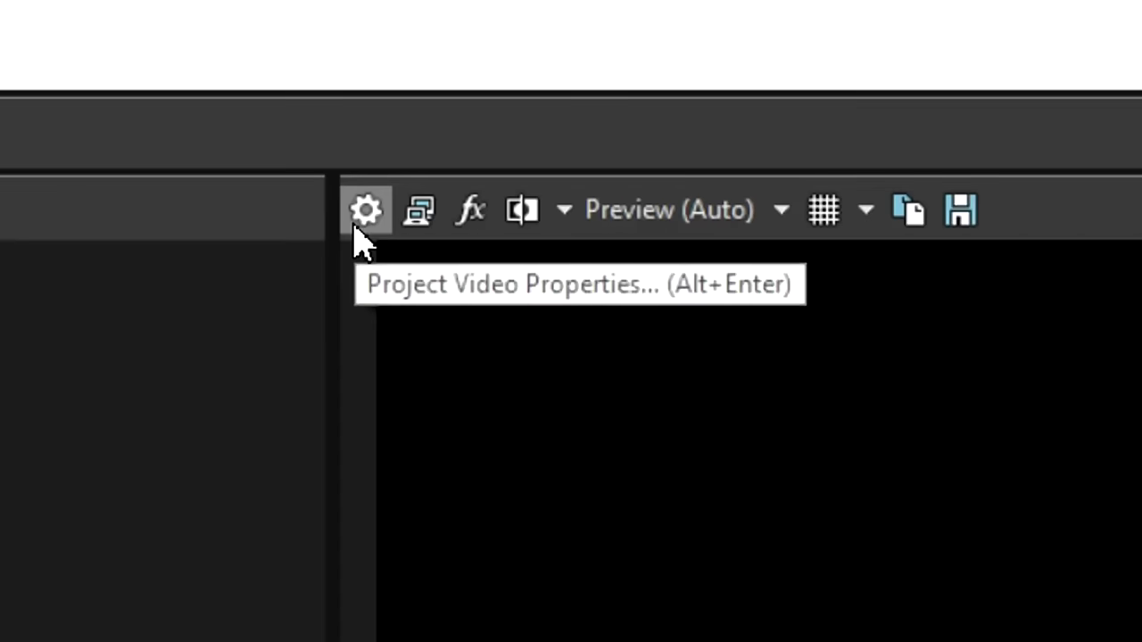
pyautogui.rightClick(680, 82)
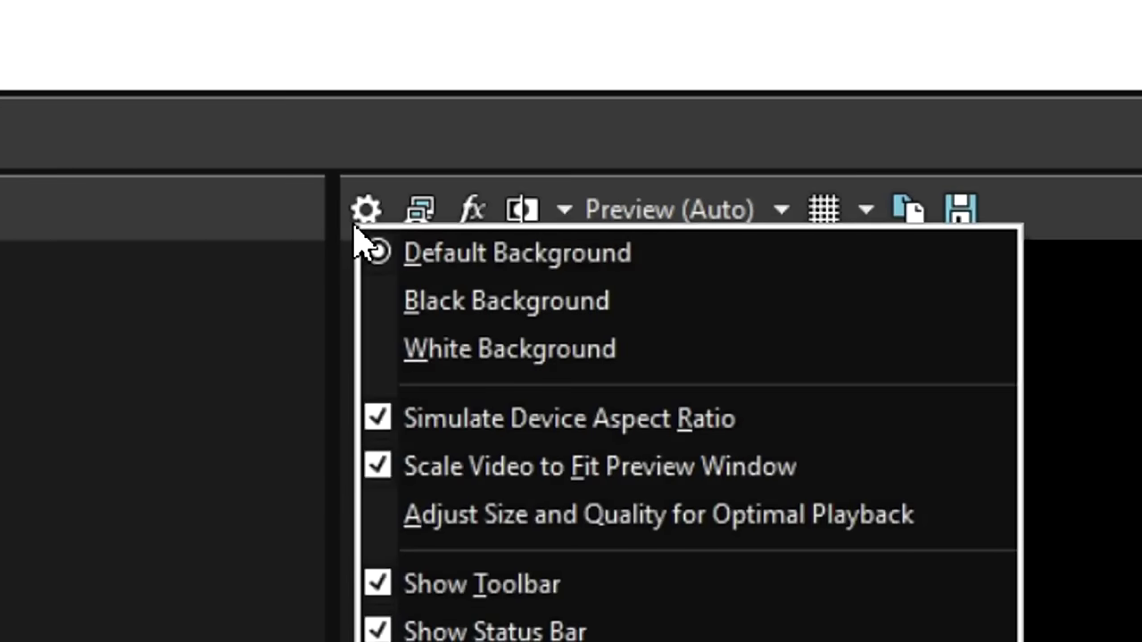
pyautogui.click(366, 211)
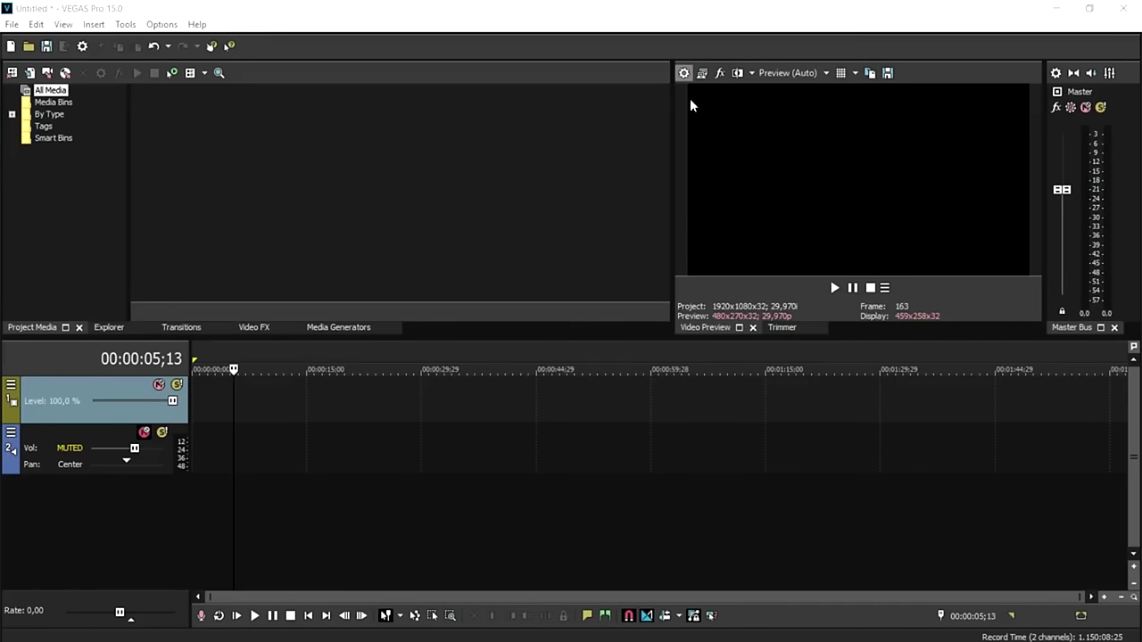
pyautogui.click(649, 97)
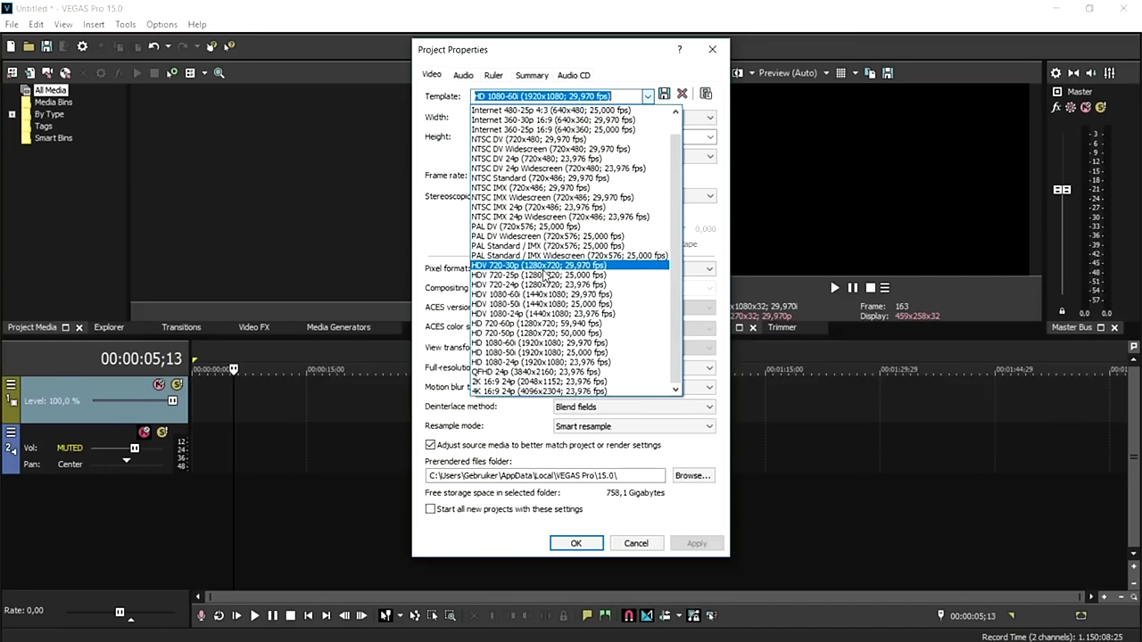
pyautogui.press('Escape')
pyautogui.press('Escape')
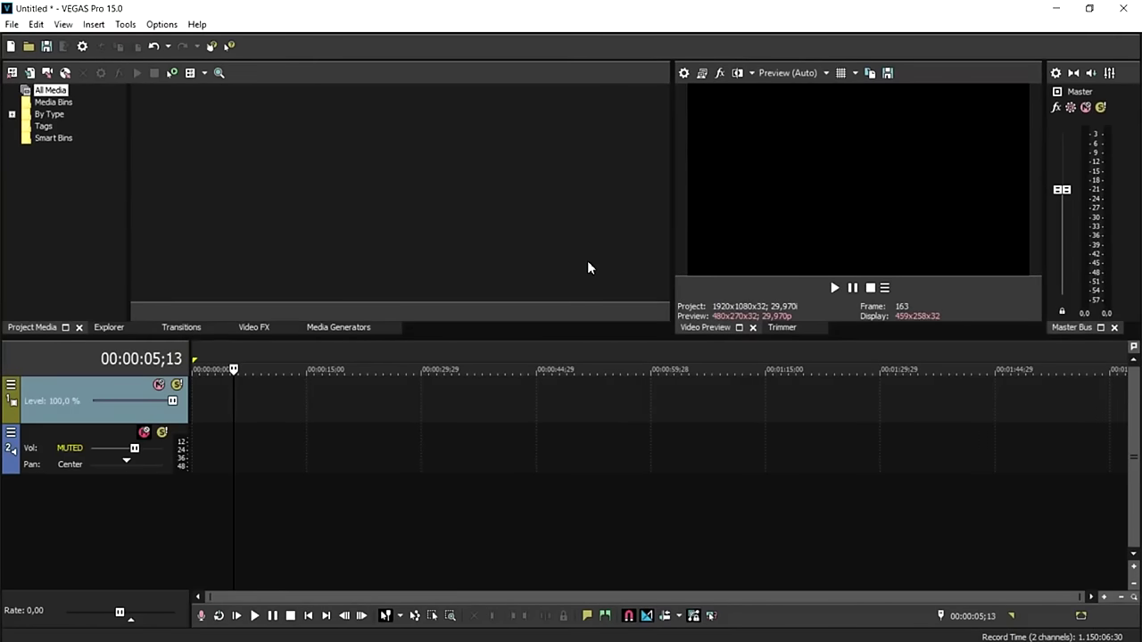